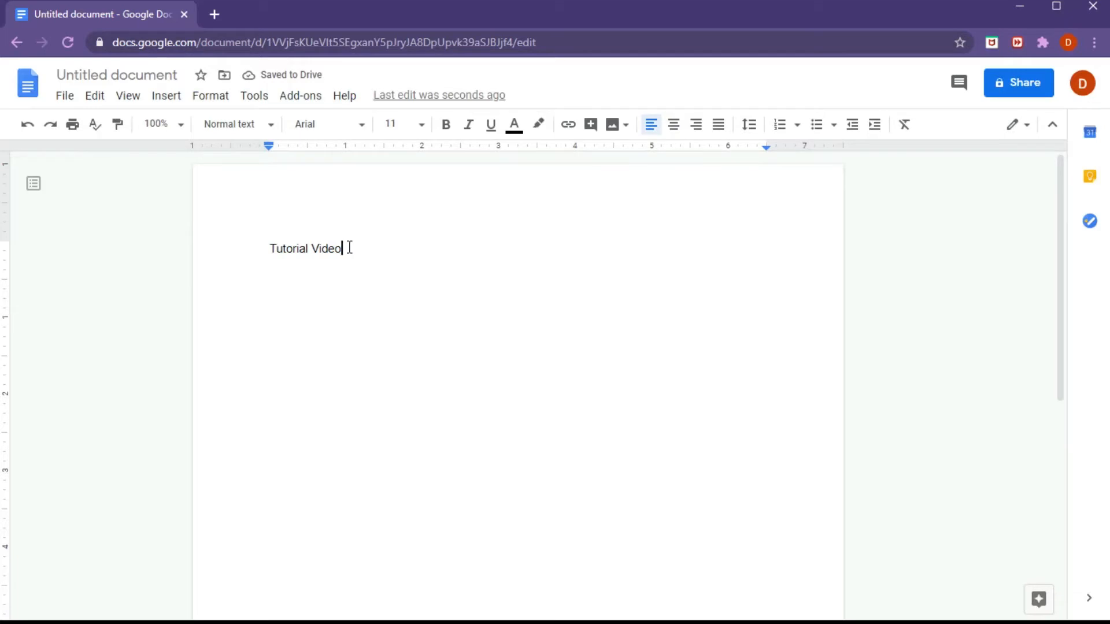
# Apply the Heading 3 style to the "Tutorial Video" text
pyautogui.moveTo(350, 247); pyautogui.dragTo(266, 249)
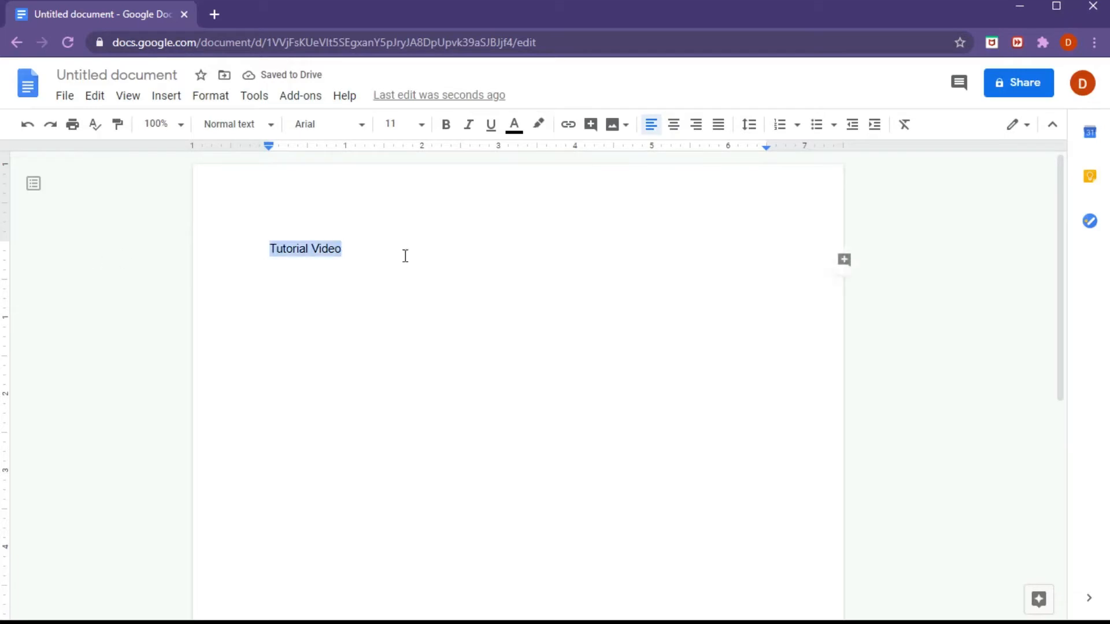
pyautogui.click(242, 123)
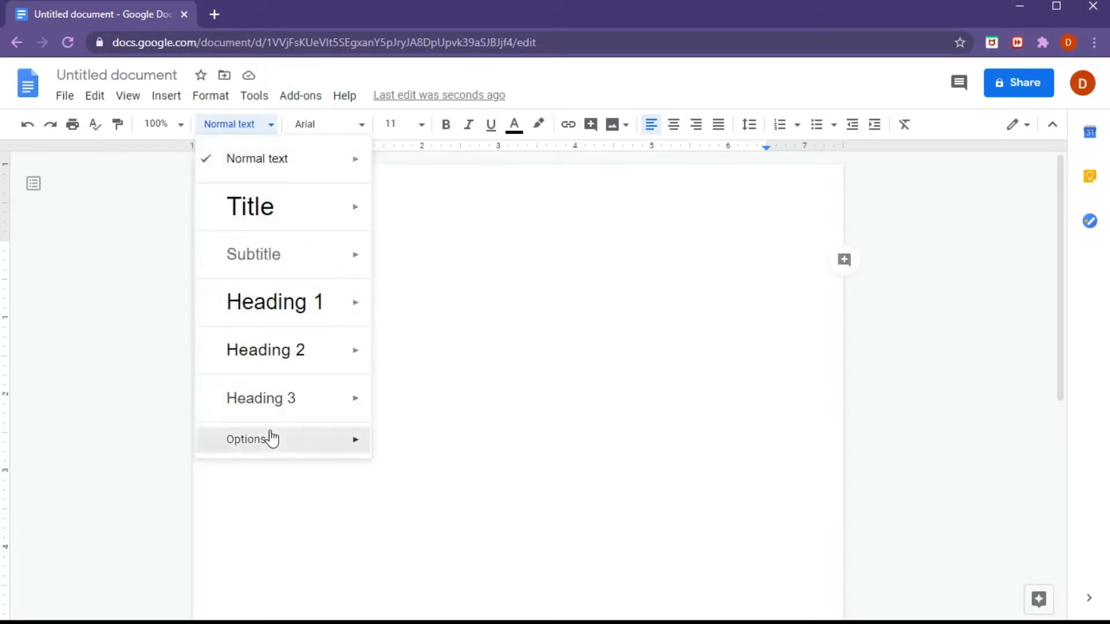
pyautogui.moveTo(364, 414)
pyautogui.click(445, 392)
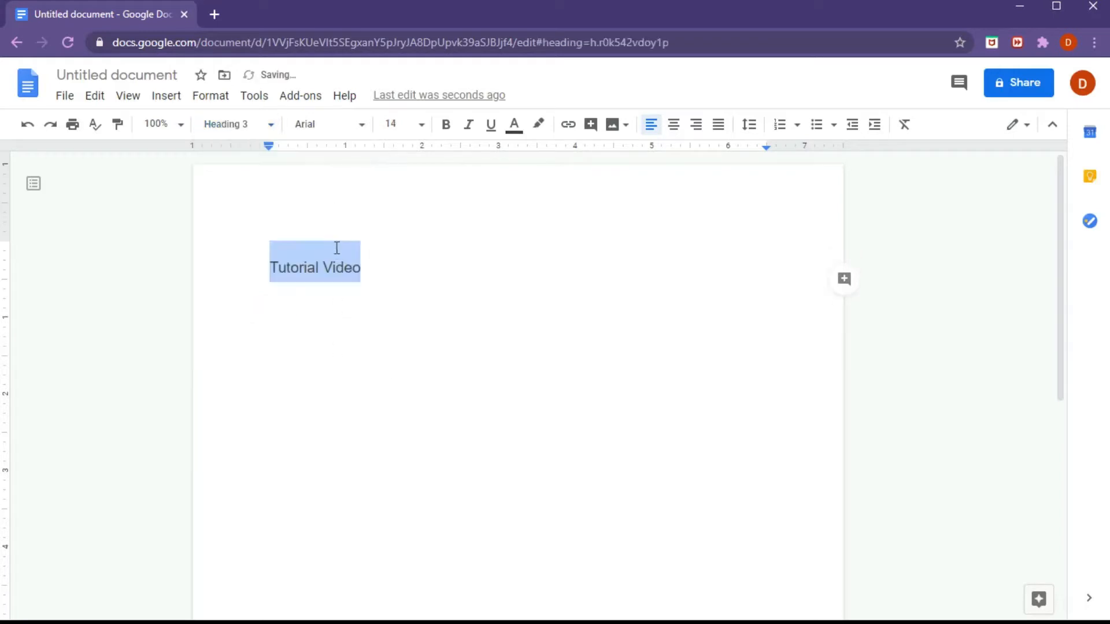
# Change the "Tutorial Video" heading's font to Caveat and its size to 36
pyautogui.click(329, 126)
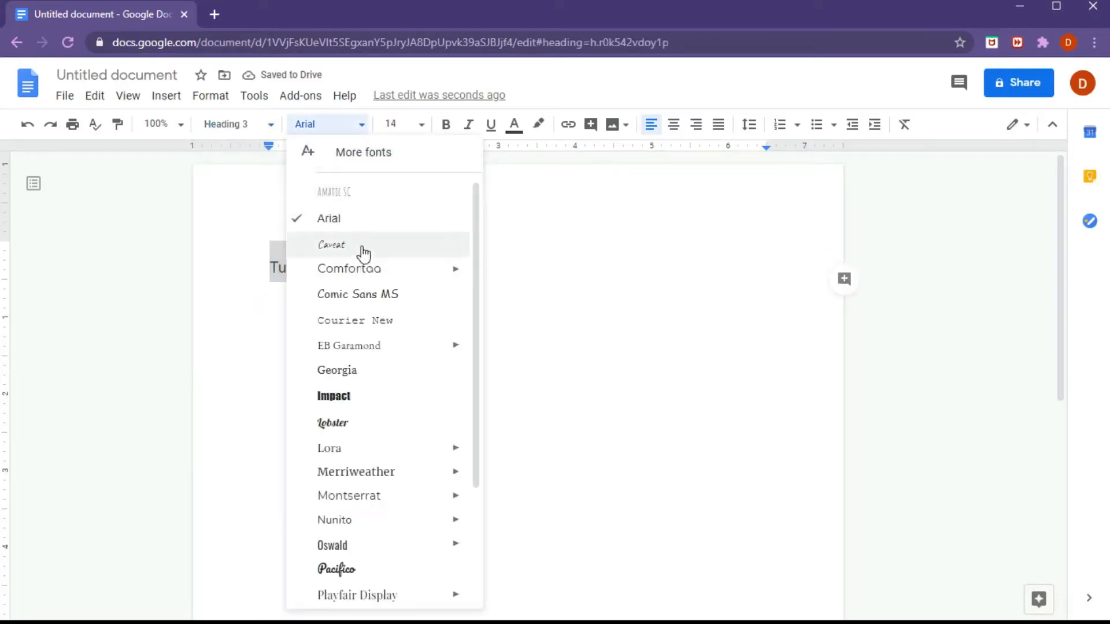
pyautogui.click(363, 248)
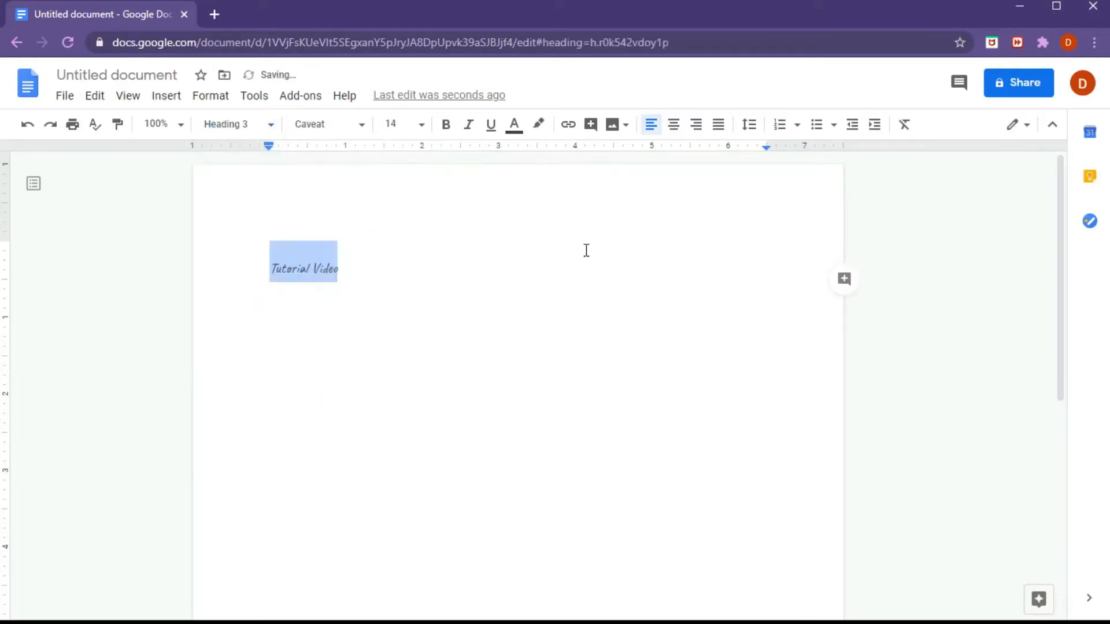
pyautogui.click(421, 124)
pyautogui.click(409, 371)
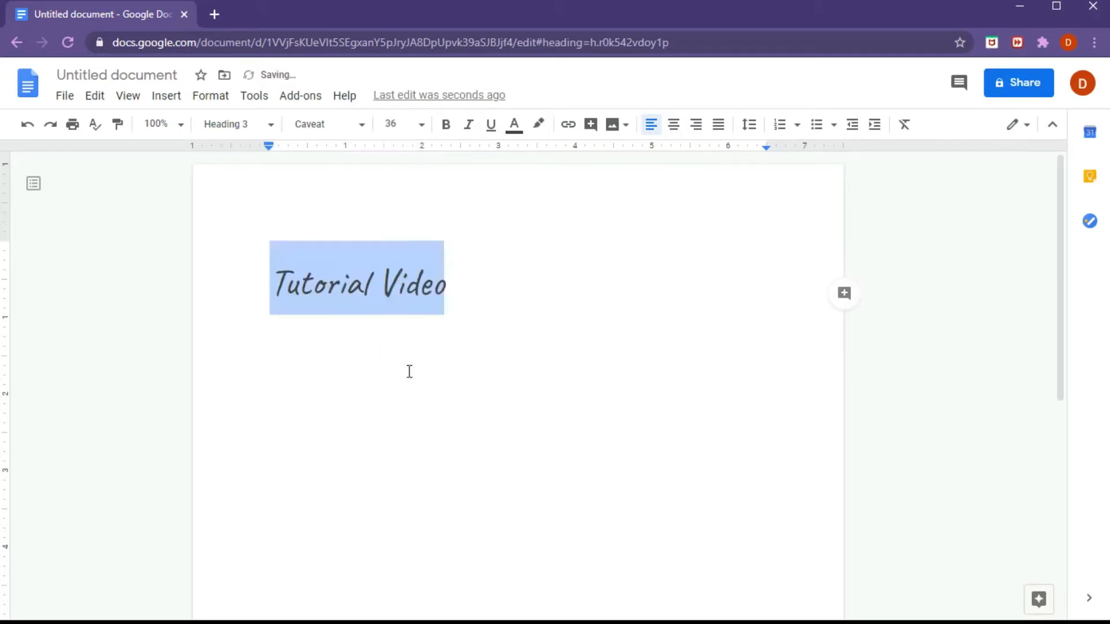
# Make the "Tutorial Video" heading bold, italic and underlined
pyautogui.click(447, 126)
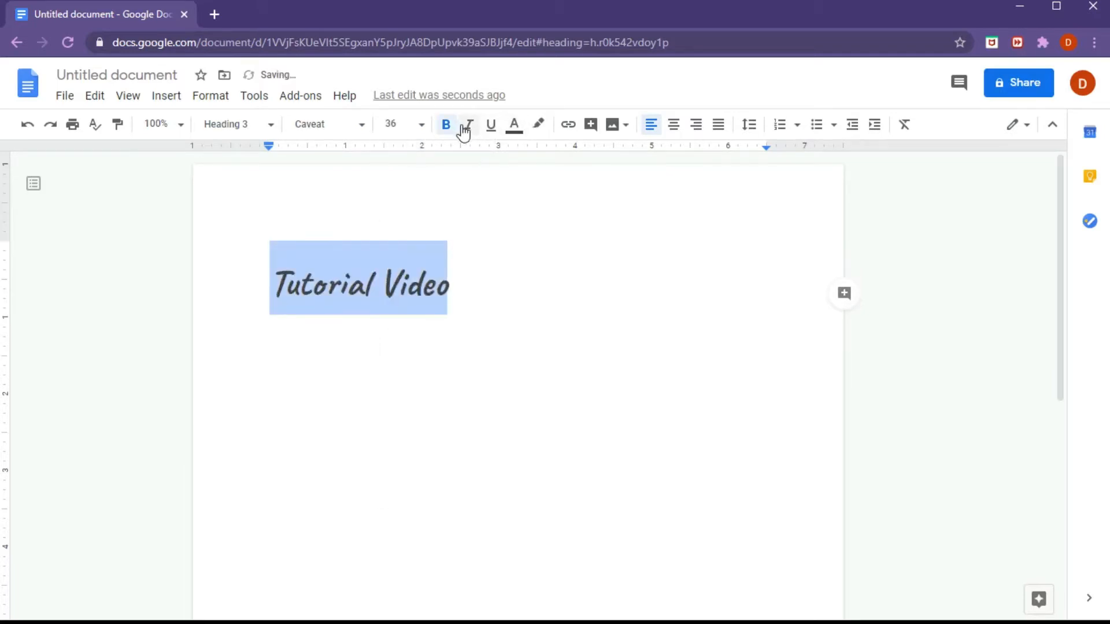
pyautogui.click(469, 128)
pyautogui.click(491, 127)
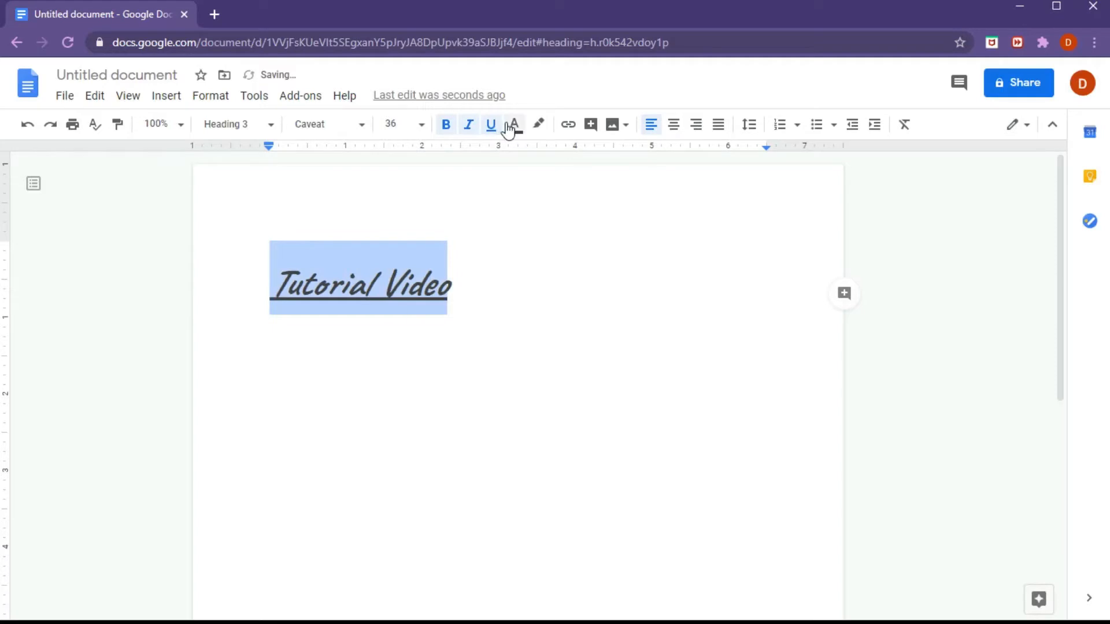
# Set the heading's text color to very dark cyan
pyautogui.click(512, 129)
pyautogui.click(607, 283)
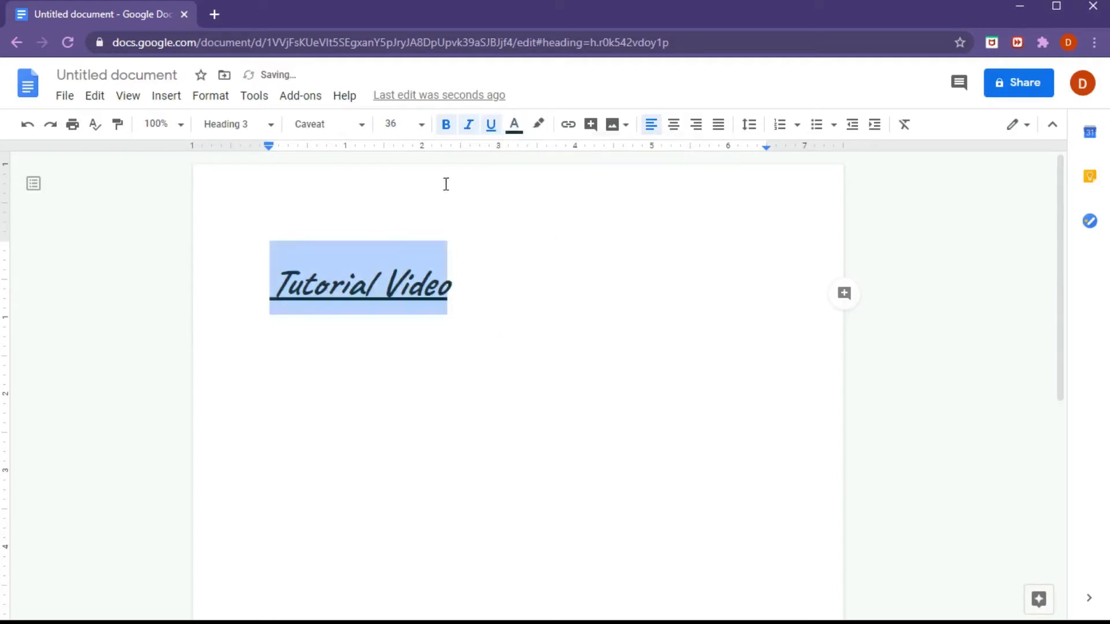
pyautogui.click(168, 251)
pyautogui.click(369, 280)
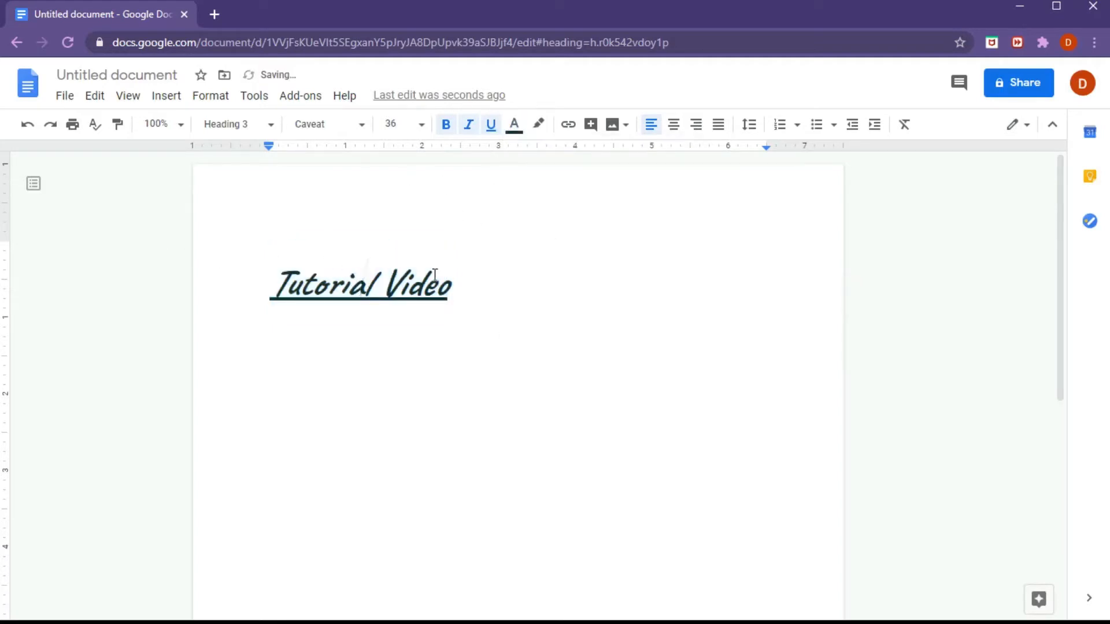
# Highlight the entire "Tutorial Video" heading in dark green
pyautogui.moveTo(461, 287); pyautogui.dragTo(241, 295)
pyautogui.click(538, 124)
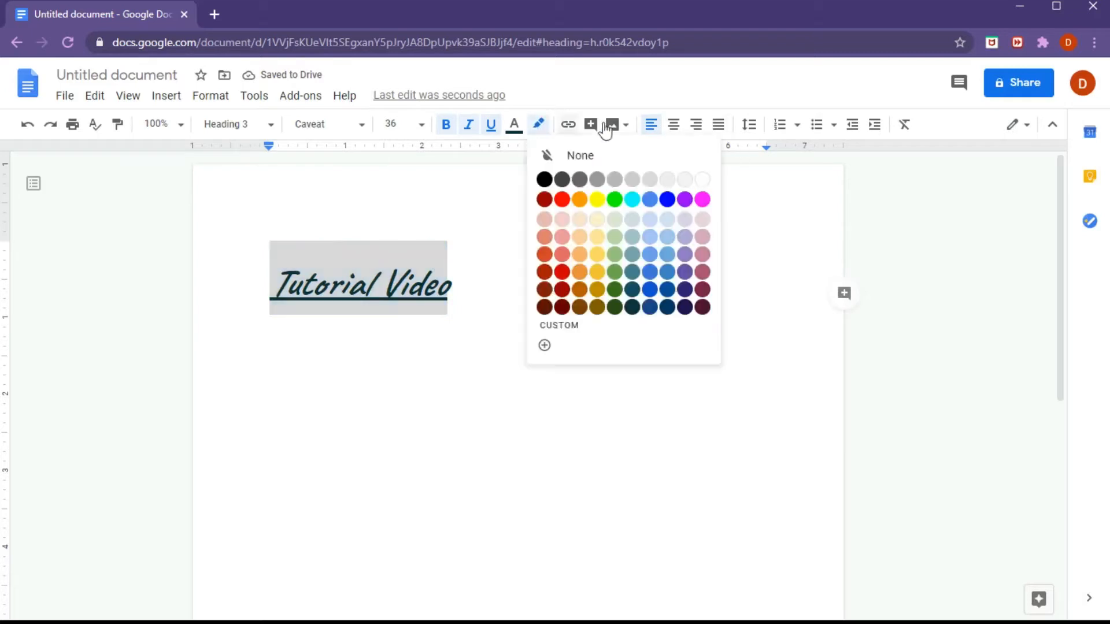
pyautogui.click(614, 289)
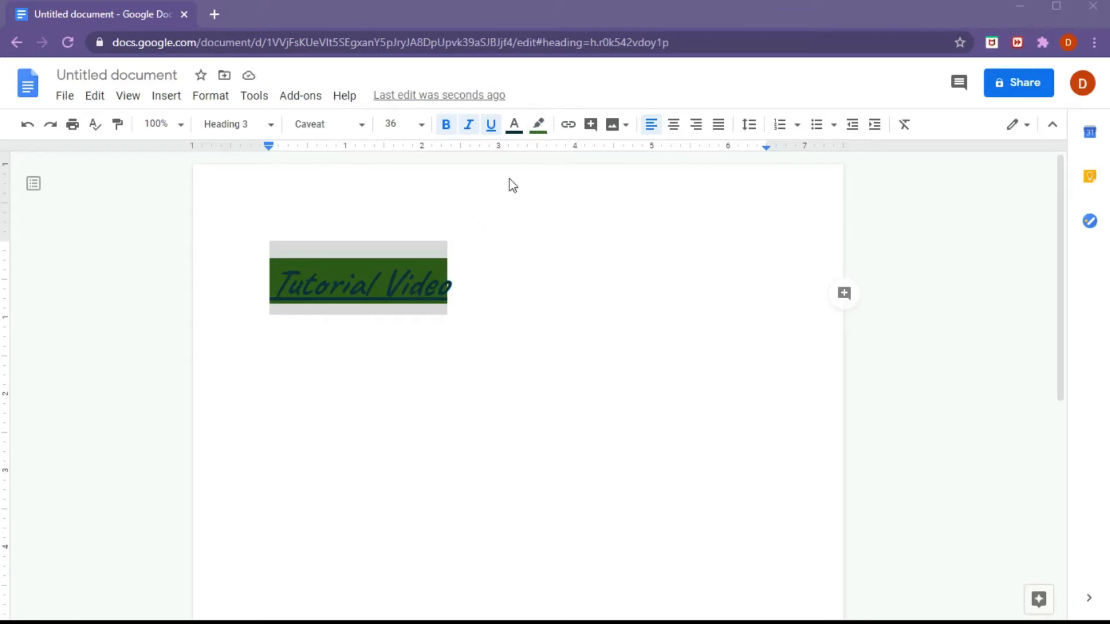
# Remove the highlight from the "Tutorial Video" heading and set its text color to dark gray
pyautogui.click(541, 127)
pyautogui.click(626, 155)
pyautogui.click(512, 126)
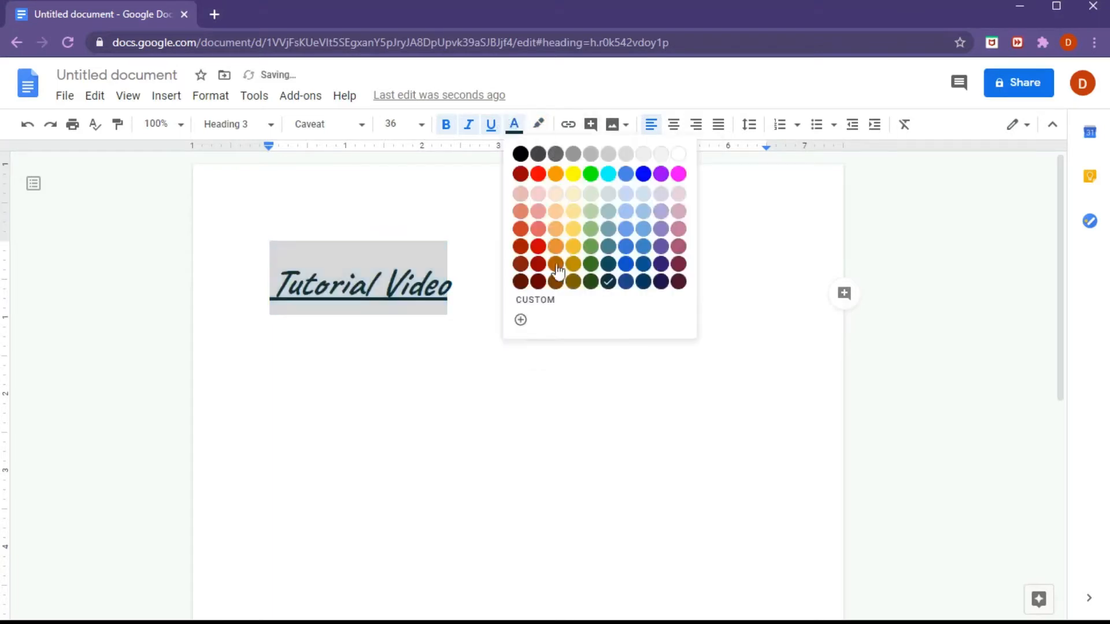
pyautogui.click(537, 154)
# Remove the underline, italic and bold formatting from the "Tutorial Video" heading
pyautogui.click(485, 126)
pyautogui.click(469, 126)
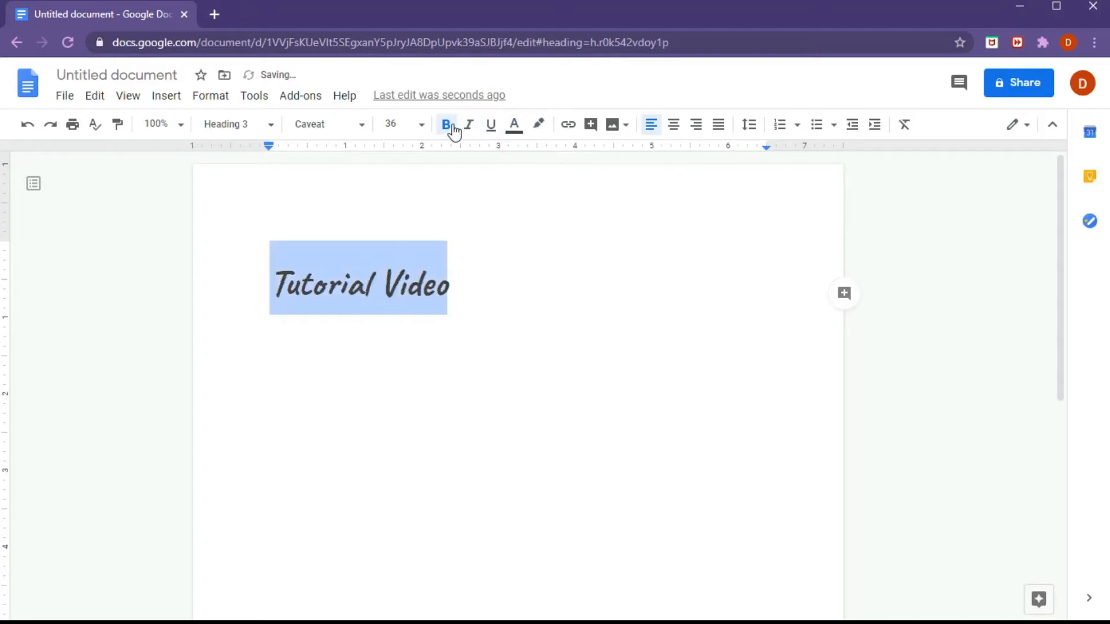
pyautogui.click(447, 127)
pyautogui.press('Left')
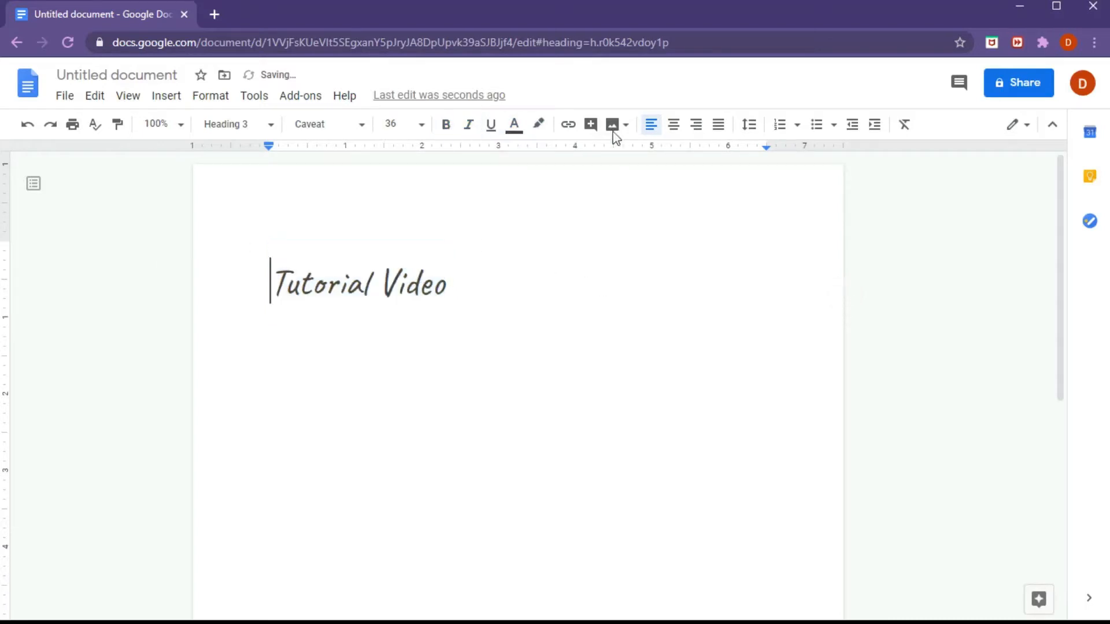
# Try the 200% and Fit zoom levels on the page and return the zoom to 100%
pyautogui.click(174, 124)
pyautogui.click(141, 347)
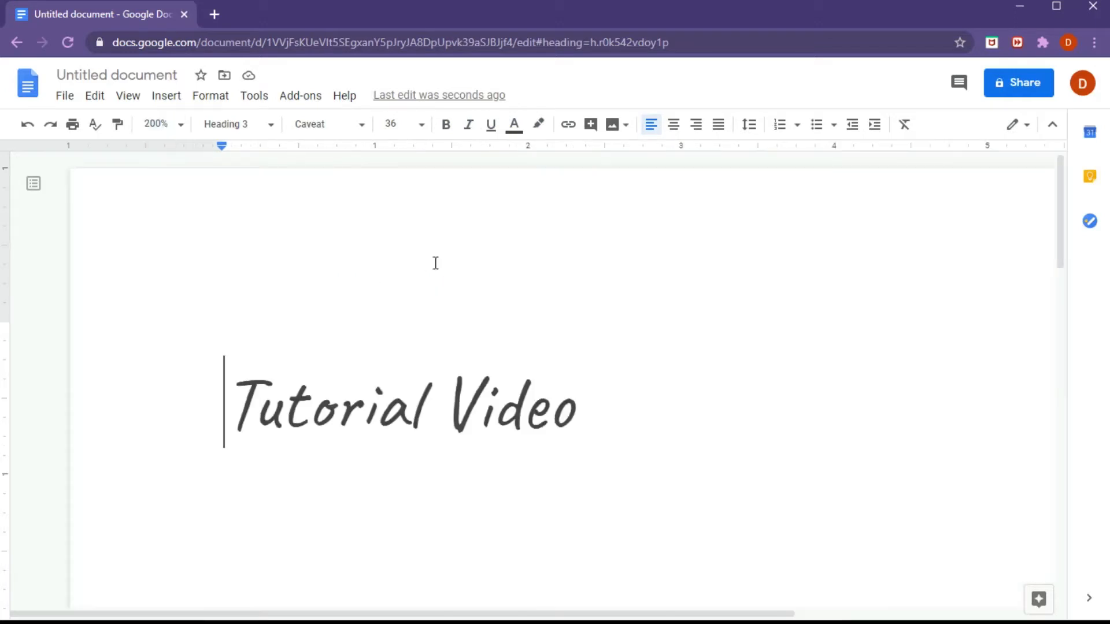
pyautogui.click(173, 124)
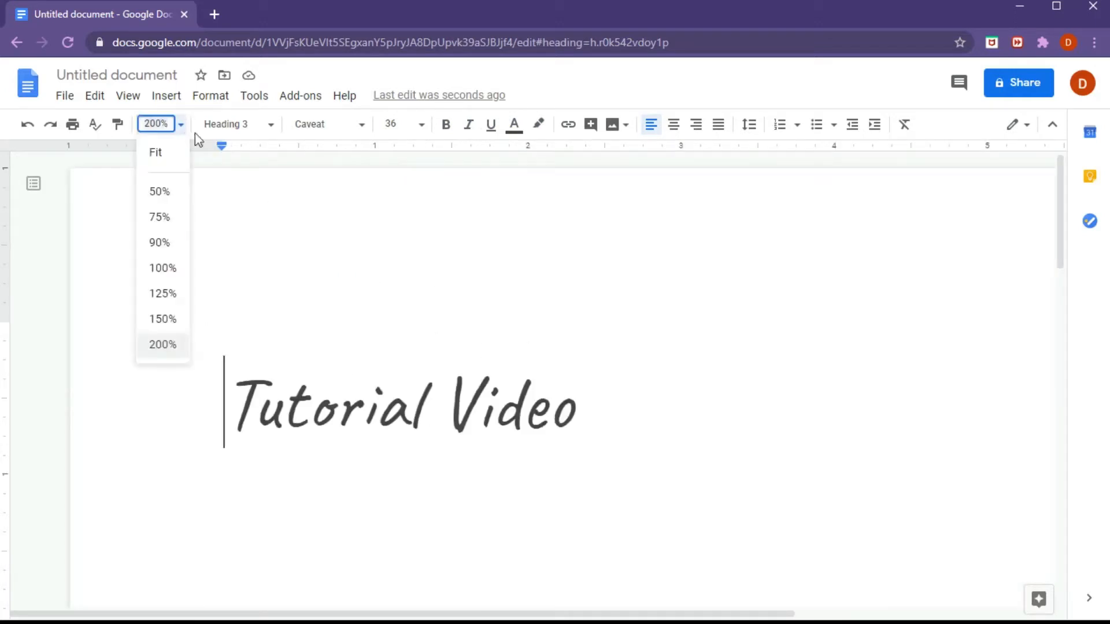
pyautogui.click(150, 151)
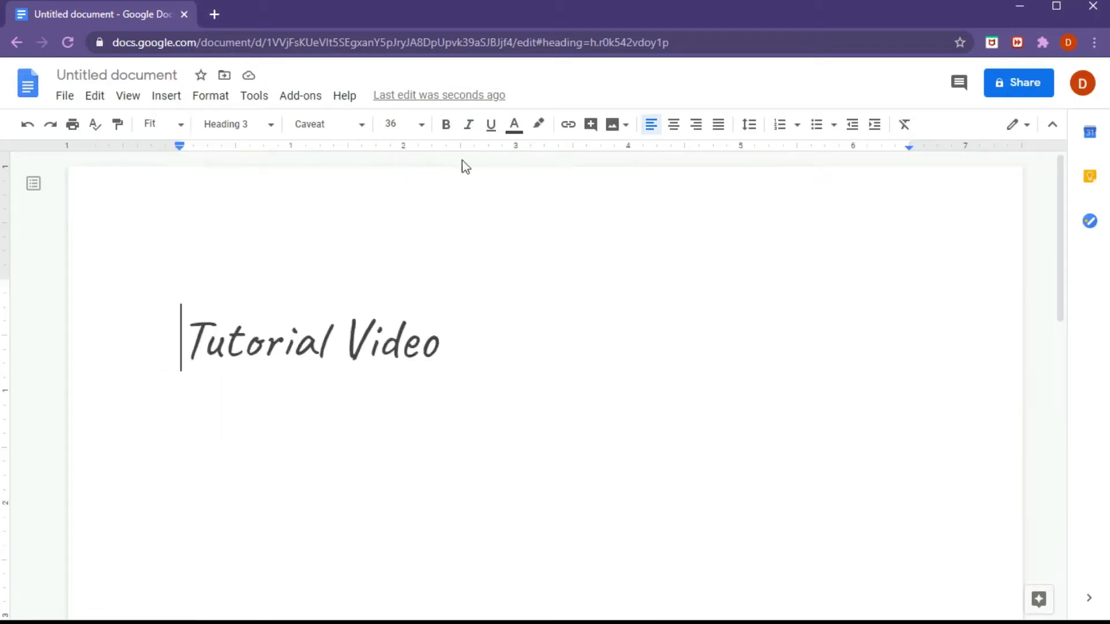
pyautogui.click(176, 125)
pyautogui.click(168, 269)
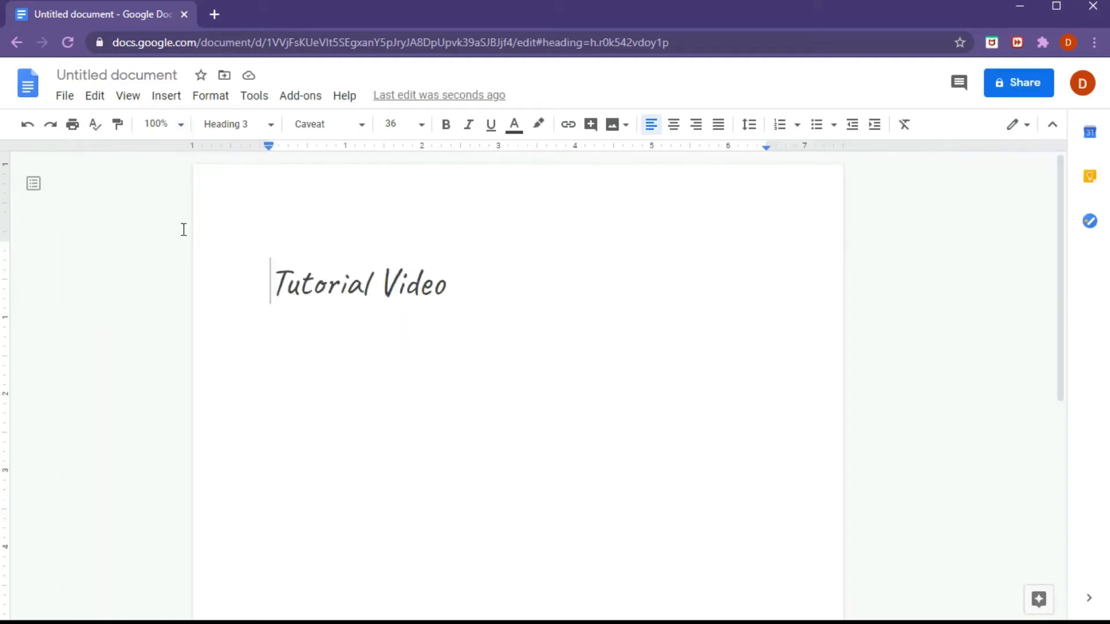
# Copy the heading's formatting with Paint format and apply it to the whole "Tutorial Video" line
pyautogui.click(118, 131)
pyautogui.moveTo(437, 292); pyautogui.dragTo(270, 283)
pyautogui.click(552, 297)
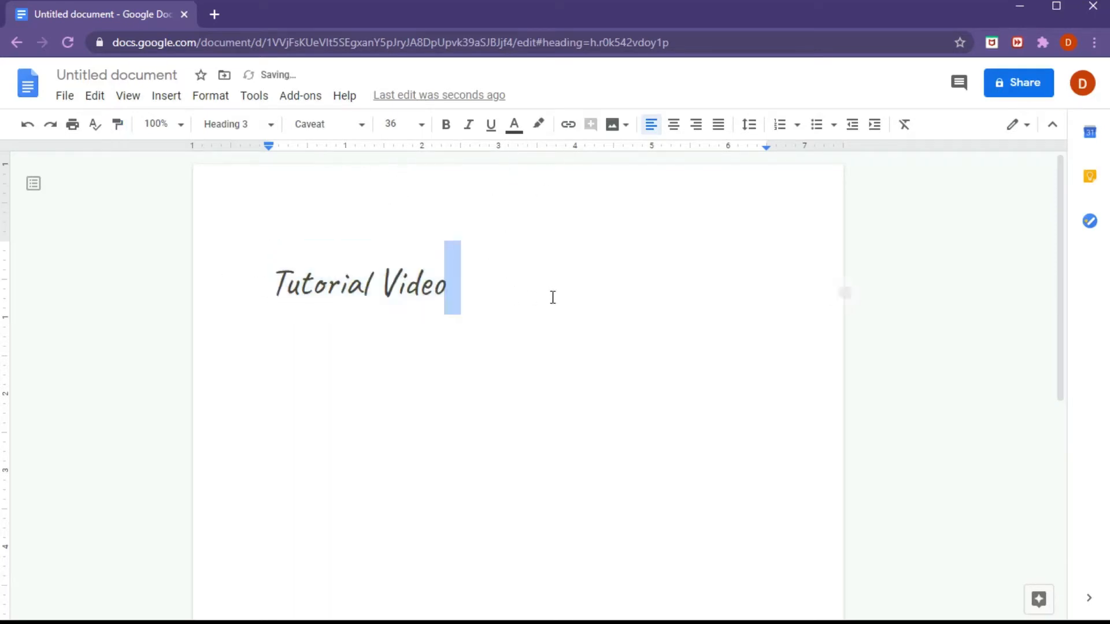
pyautogui.click(398, 283)
pyautogui.click(118, 124)
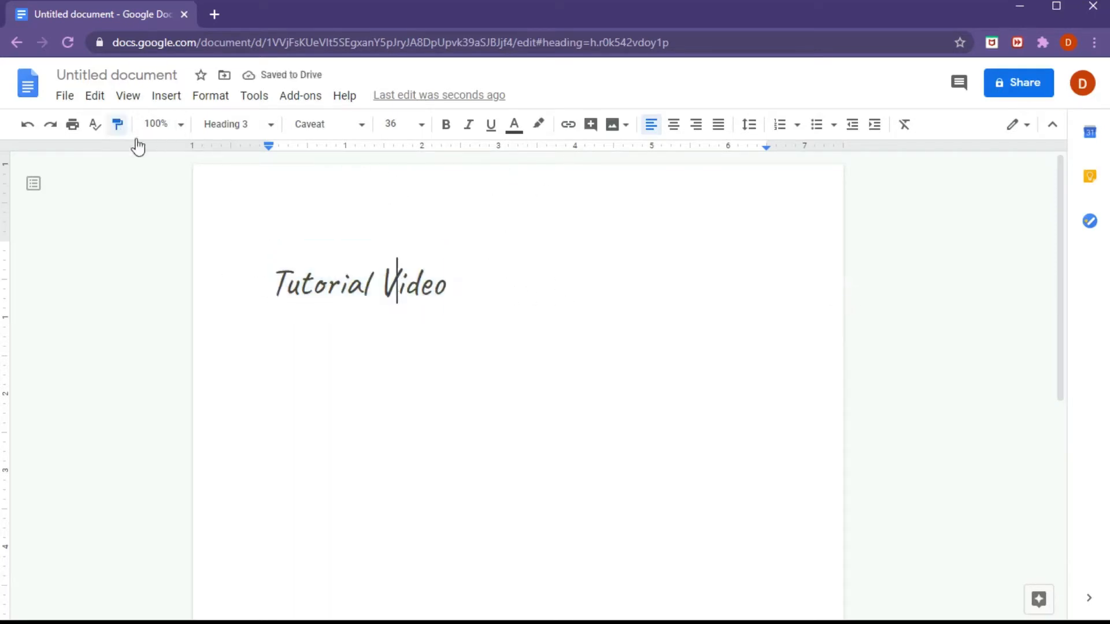
pyautogui.moveTo(255, 277); pyautogui.dragTo(736, 291)
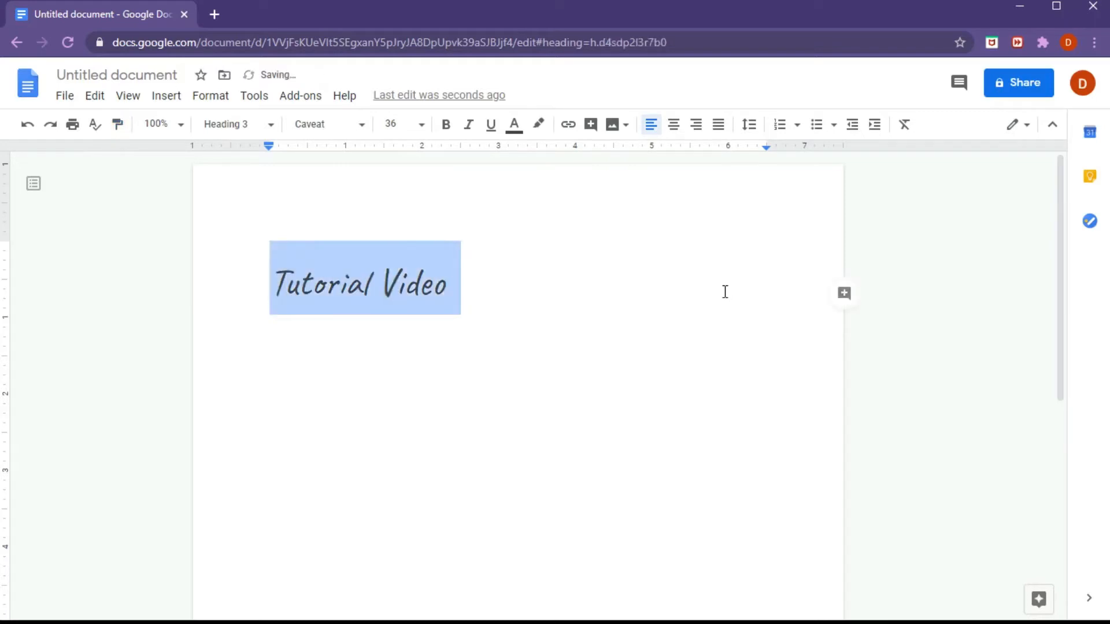
pyautogui.press('Left')
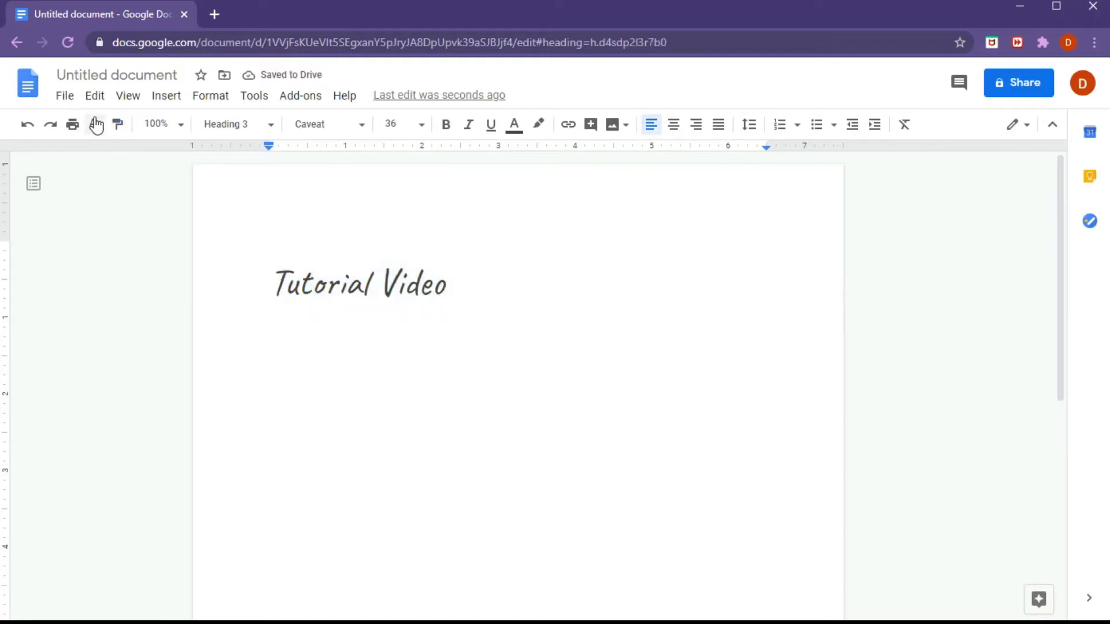
# Run the spelling and grammar check on the document and close its results
pyautogui.click(95, 124)
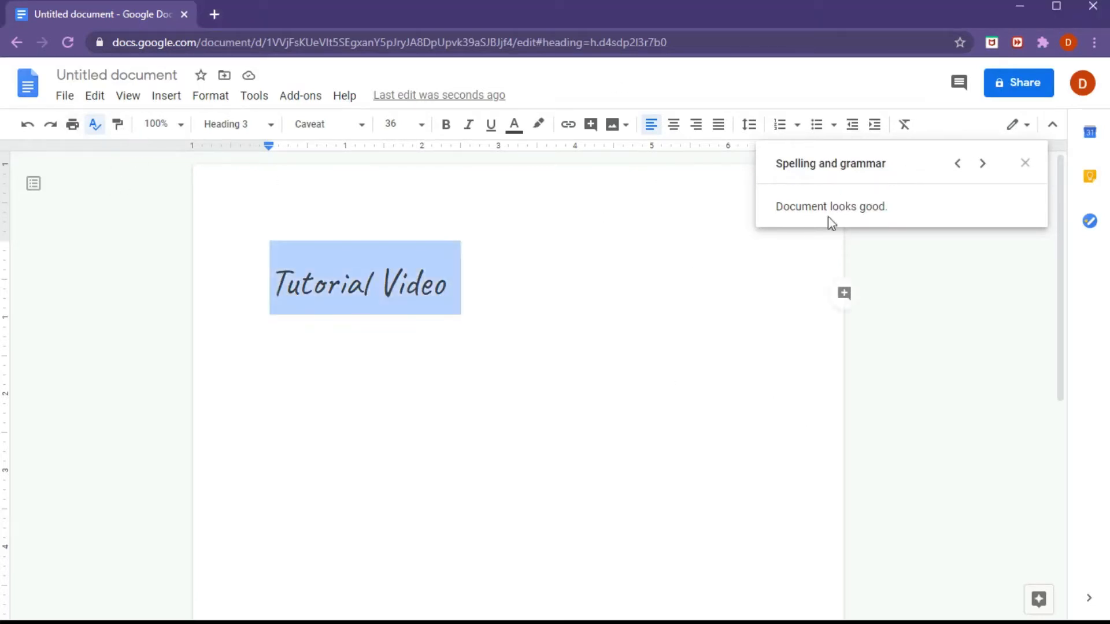
pyautogui.click(1024, 163)
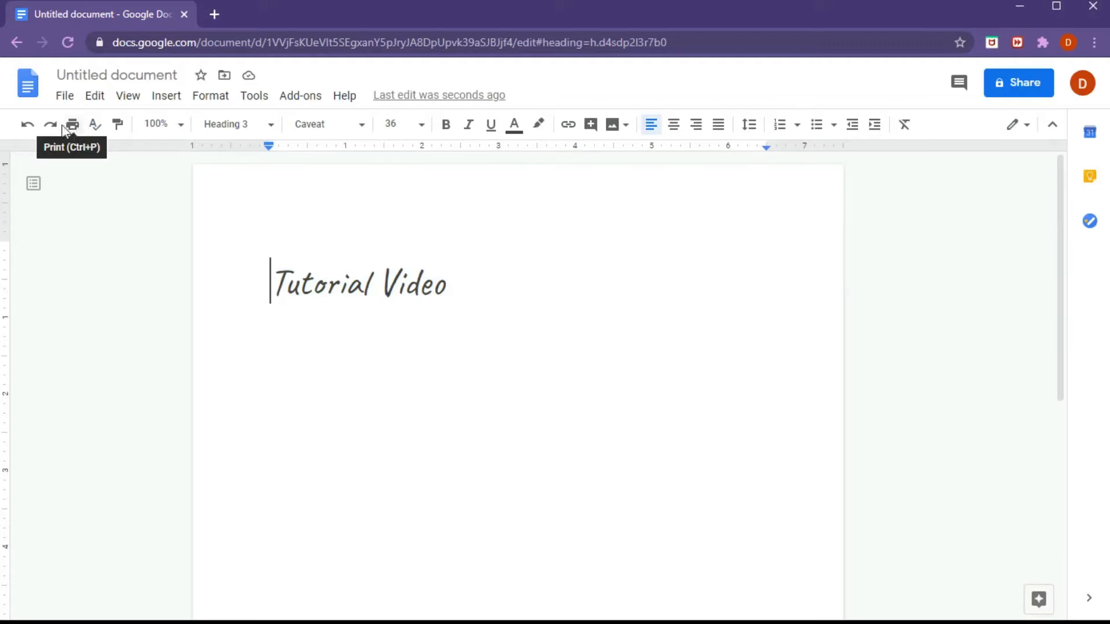
# Undo the last three changes to the document and redo one of them
pyautogui.click(26, 127)
pyautogui.click(26, 126)
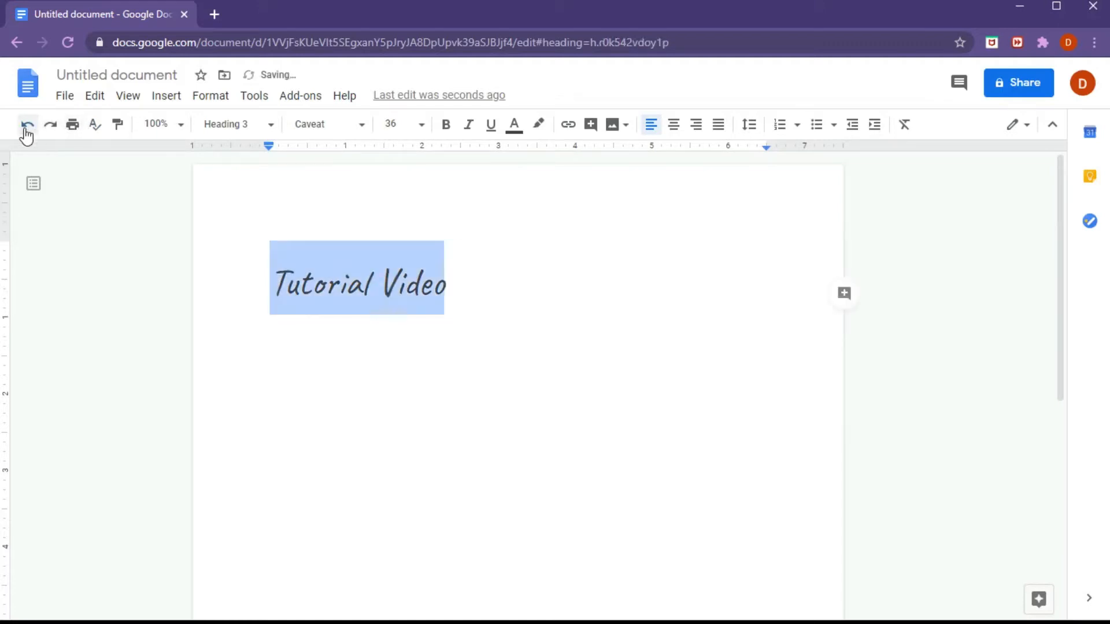
pyautogui.click(26, 125)
pyautogui.click(50, 126)
pyautogui.click(109, 307)
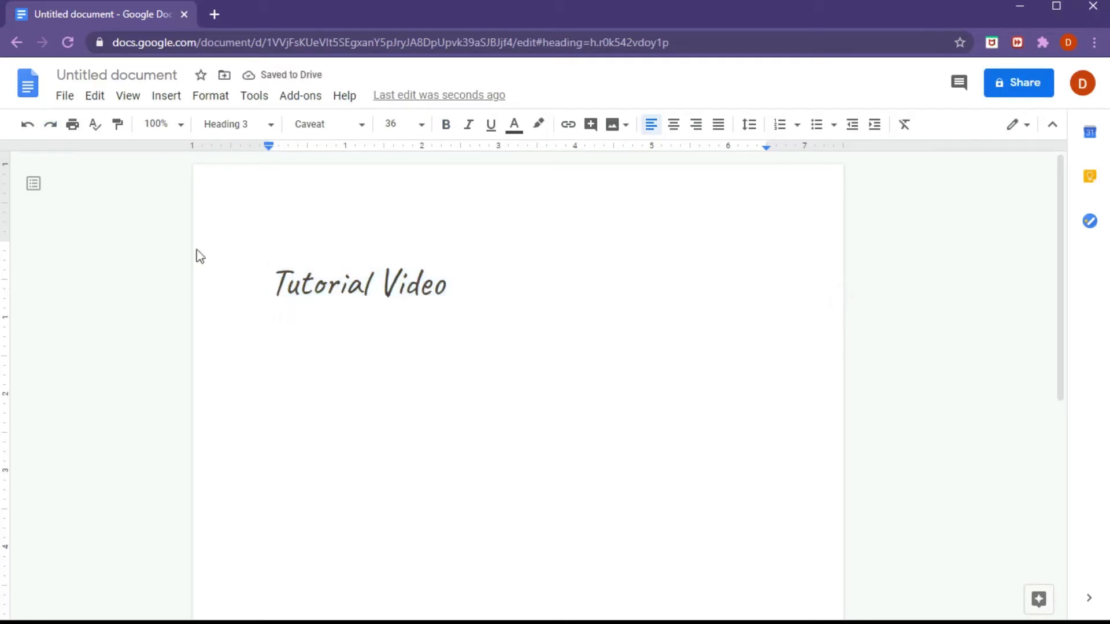
pyautogui.click(460, 339)
pyautogui.press('Return')
pyautogui.doubleClick(112, 293)
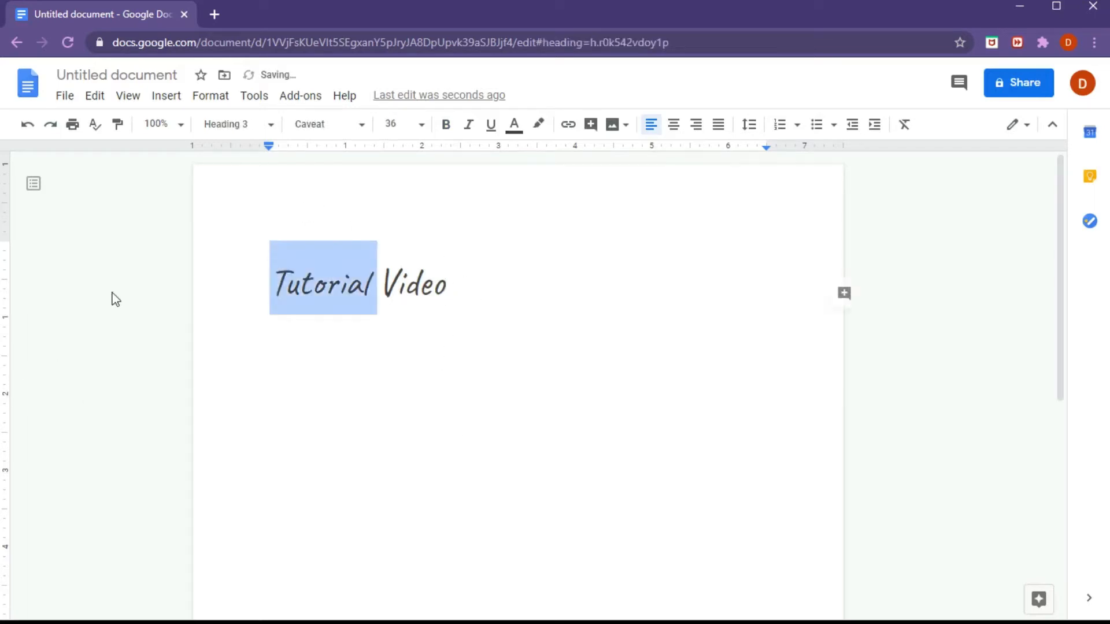
pyautogui.click(112, 293)
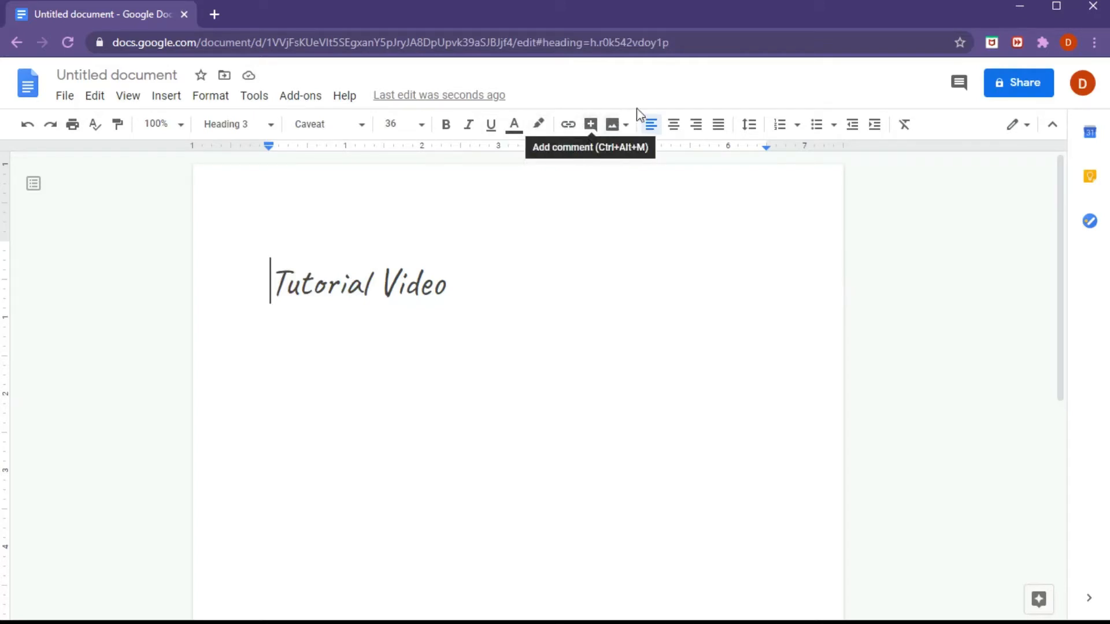
# Look at the image insertion sources, including the web image search, without inserting an image
pyautogui.click(629, 127)
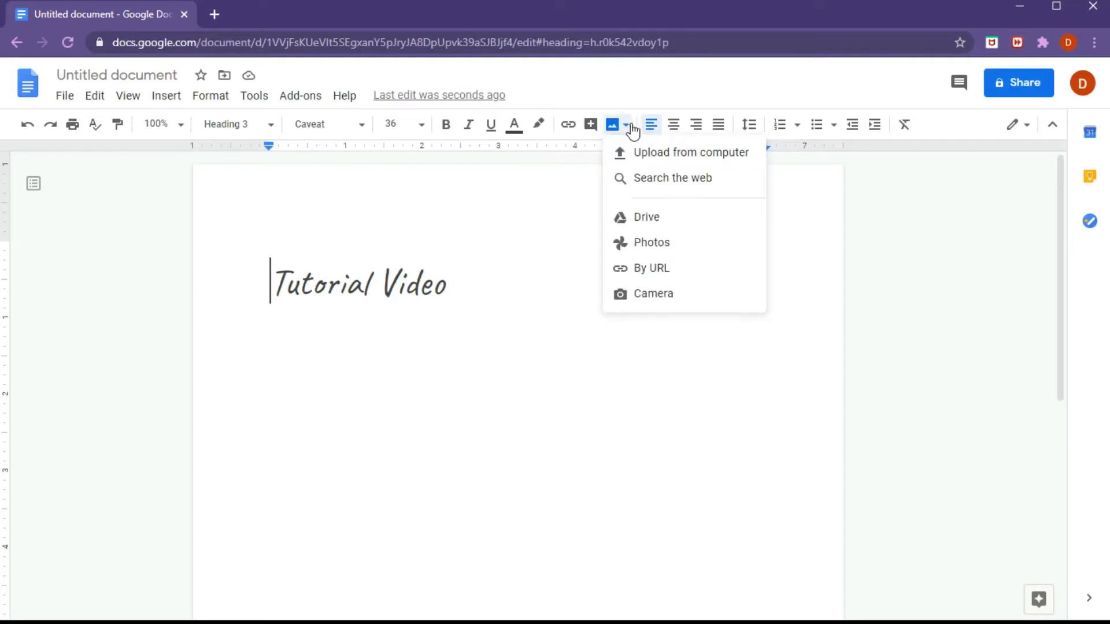
pyautogui.click(676, 179)
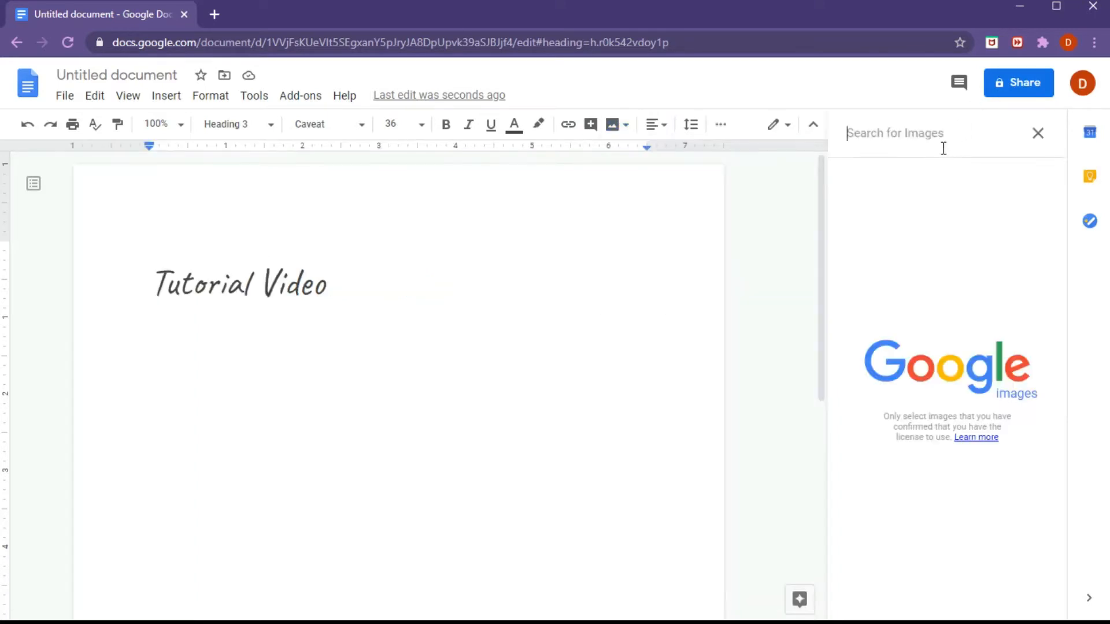
pyautogui.click(1038, 133)
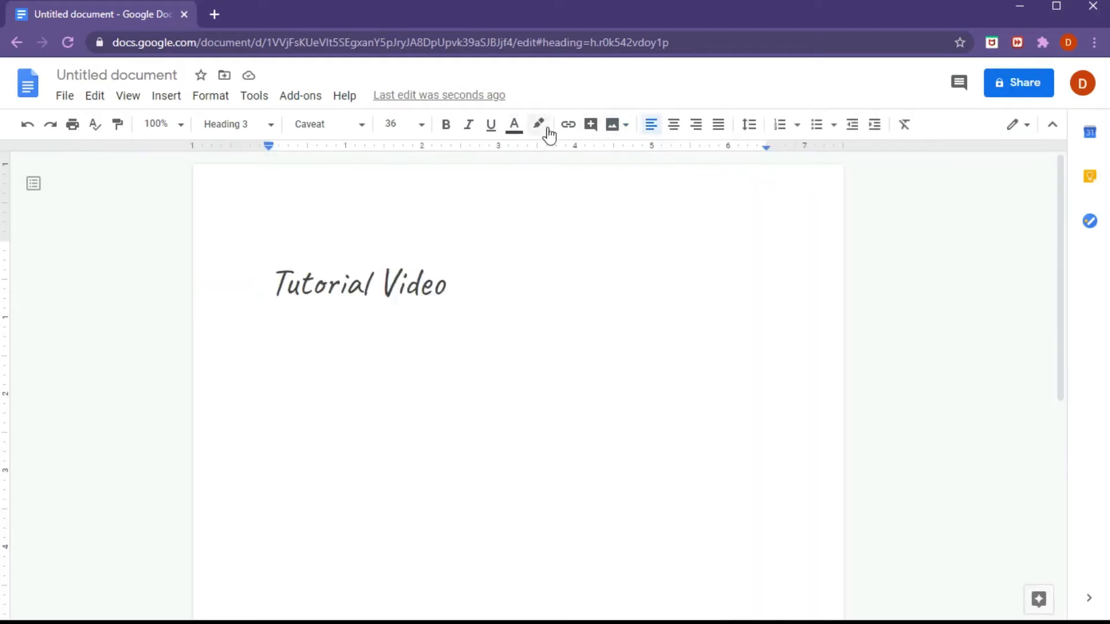
pyautogui.click(612, 125)
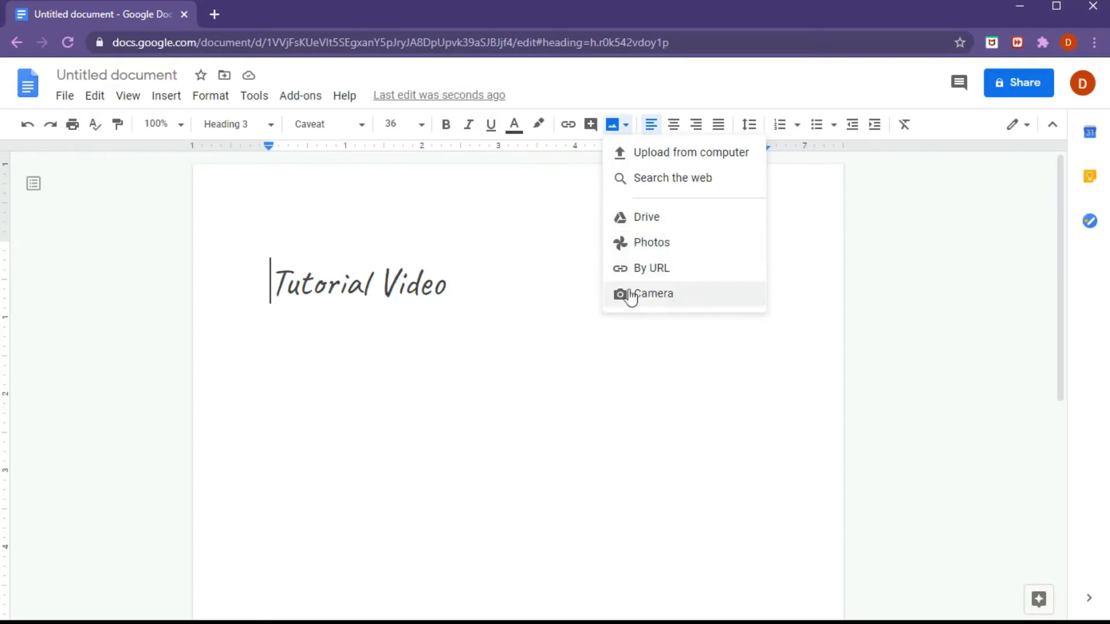
pyautogui.click(968, 307)
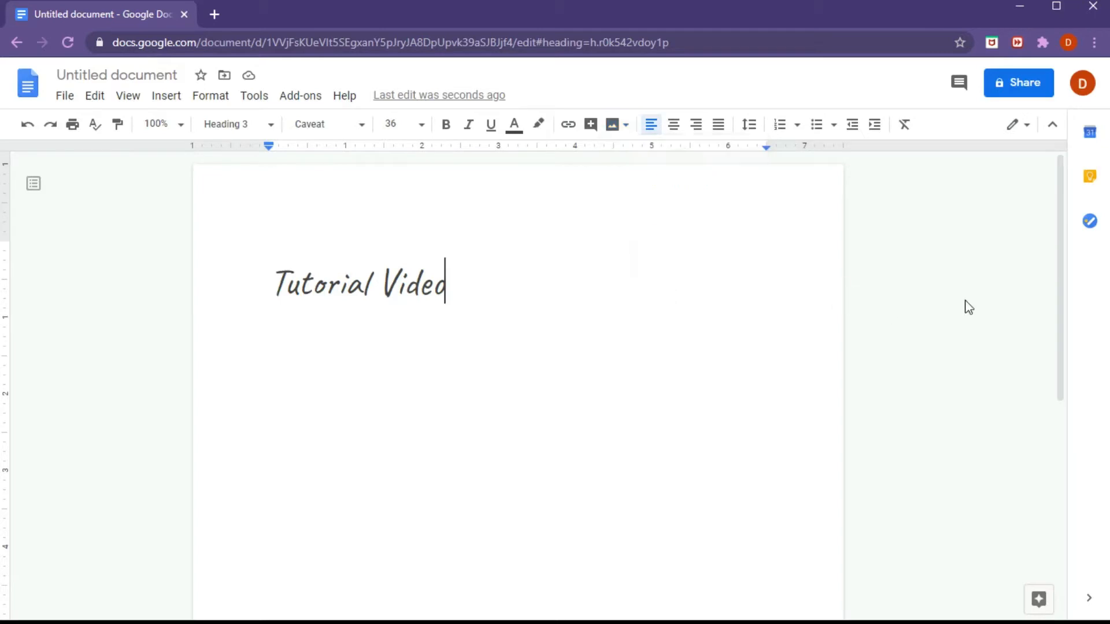
# Try center, right and left alignment on the "Tutorial Video" heading and finish with justified alignment
pyautogui.click(669, 128)
pyautogui.click(690, 128)
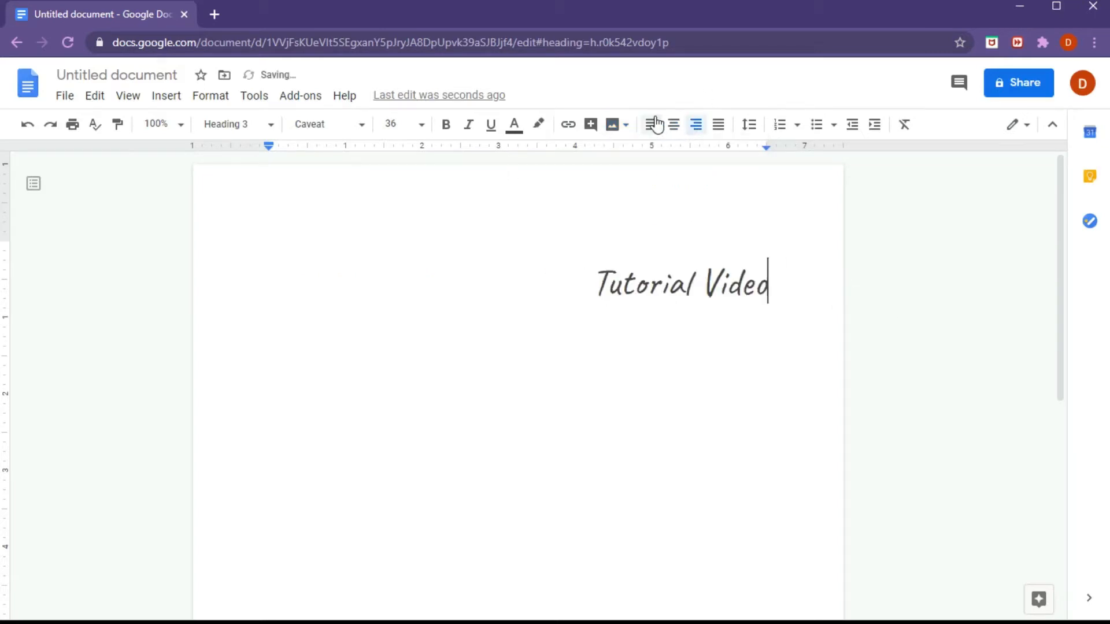
pyautogui.click(651, 125)
pyautogui.click(672, 127)
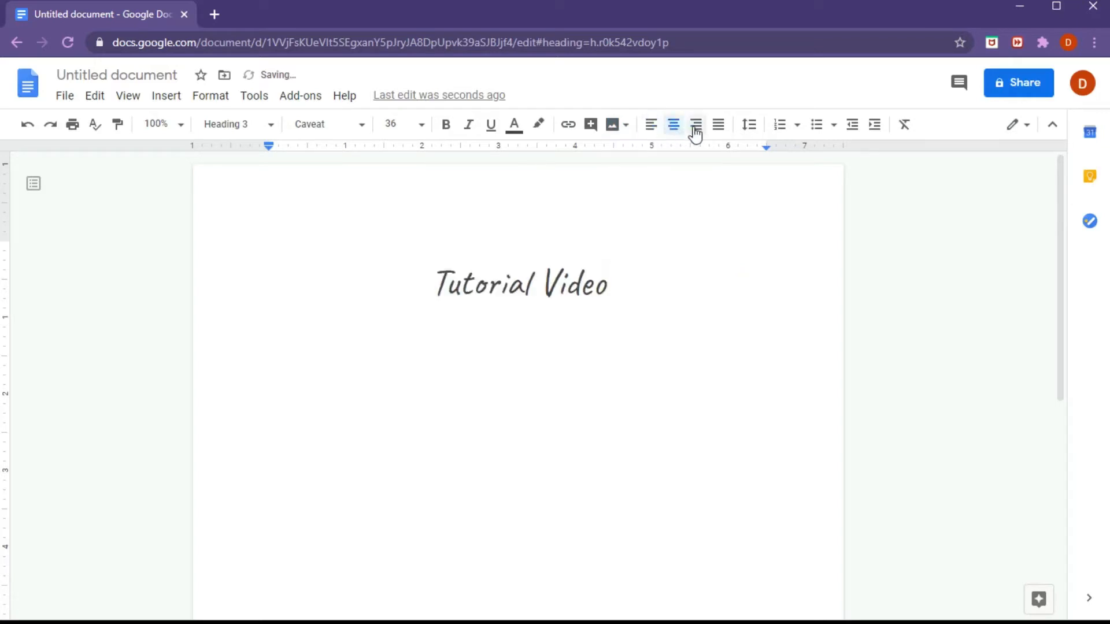
pyautogui.click(696, 128)
pyautogui.click(717, 128)
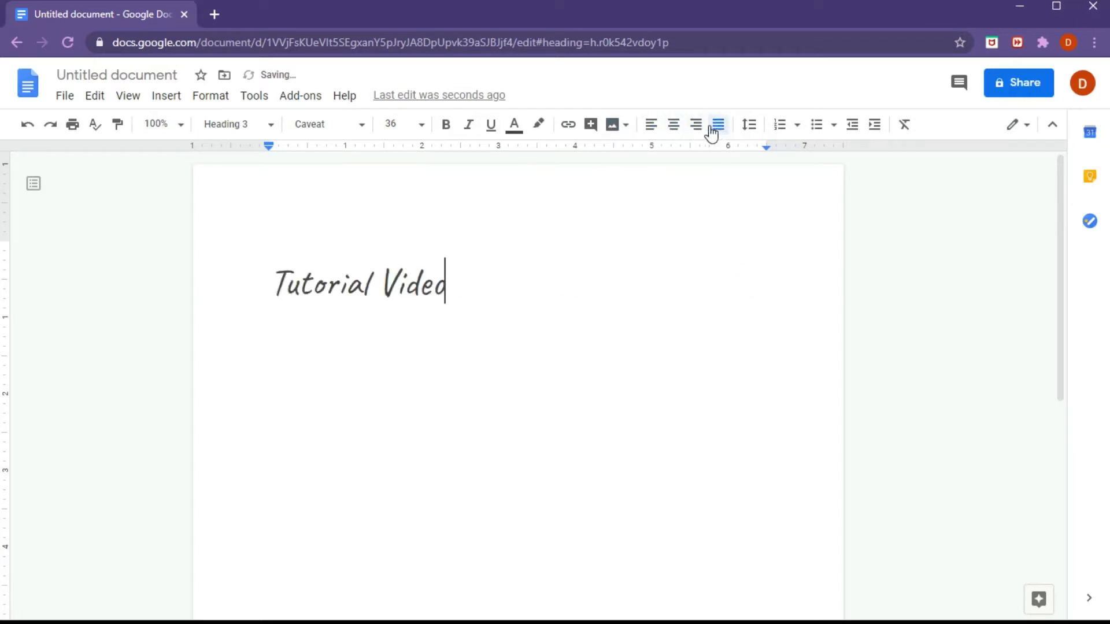
# Set the heading's line spacing to 1.5 and return it to 1.15
pyautogui.click(751, 133)
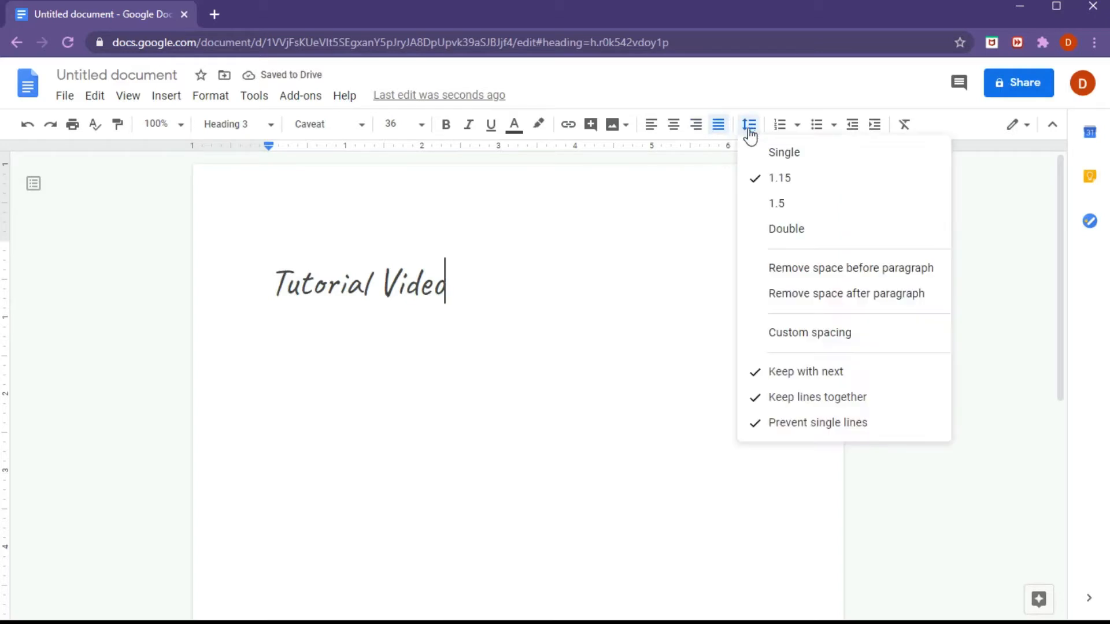
pyautogui.click(775, 202)
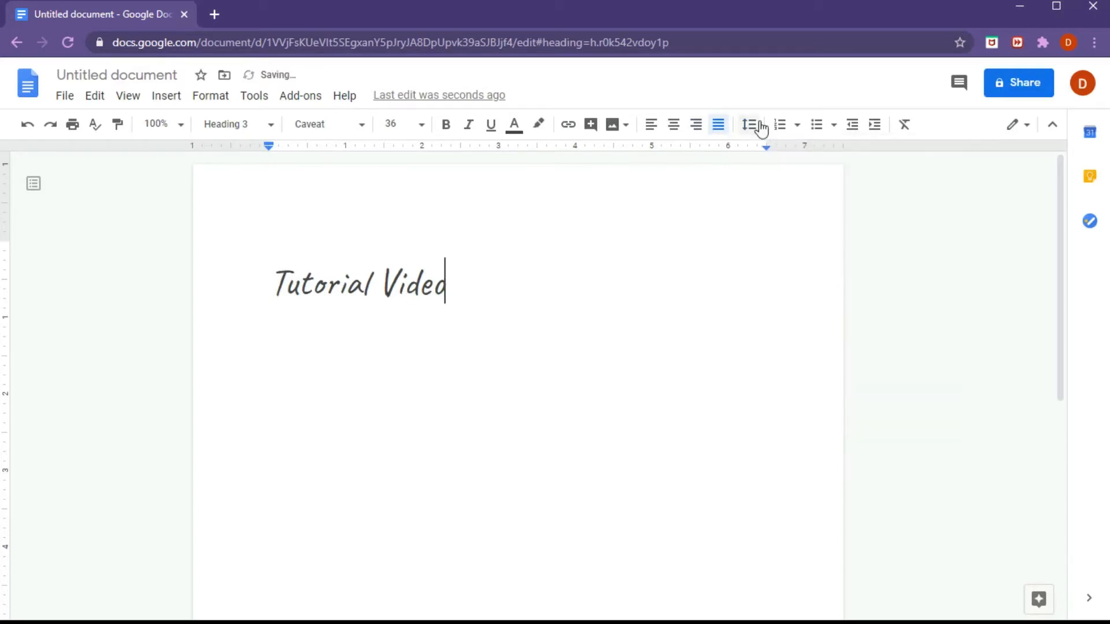
pyautogui.click(761, 128)
pyautogui.click(787, 179)
# Try a Roman-numeral numbered list and a bulleted list on the heading, removing each again
pyautogui.click(795, 125)
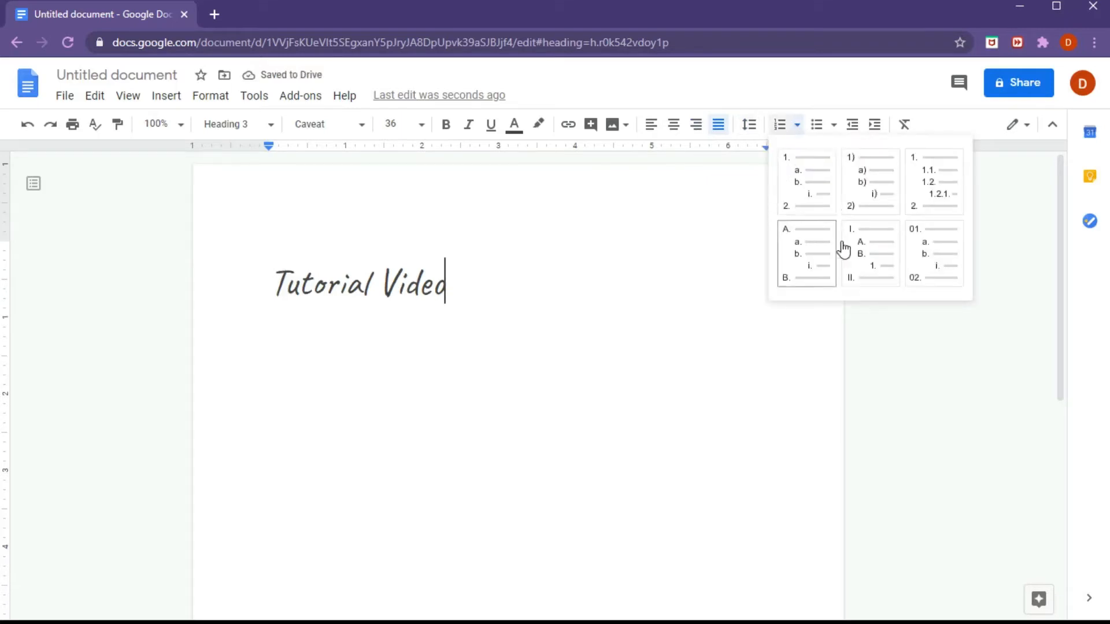
pyautogui.click(868, 253)
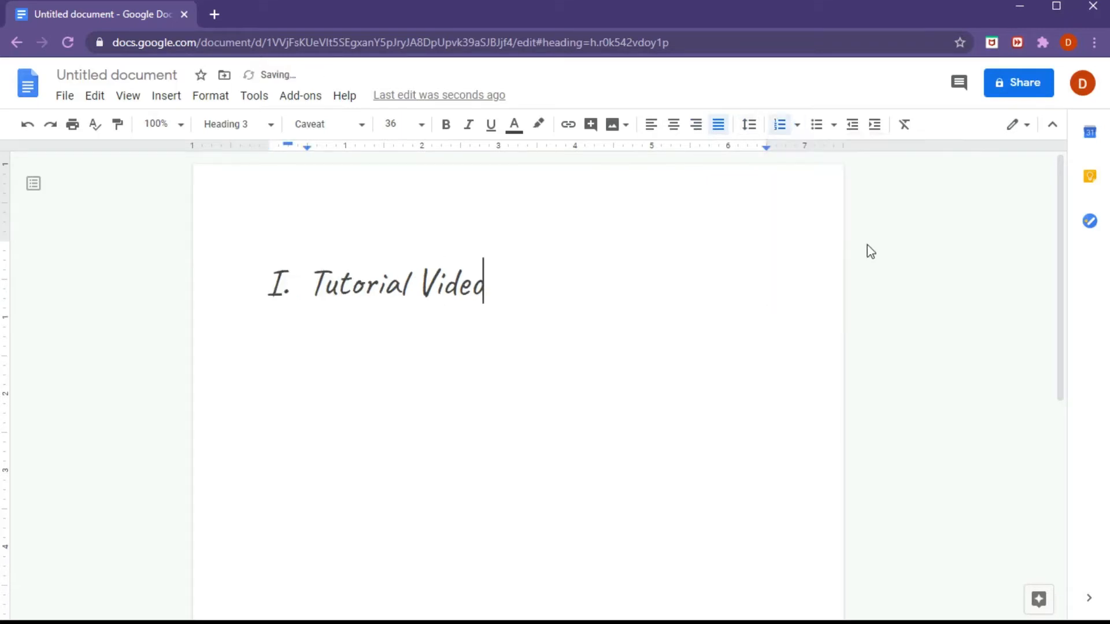
pyautogui.click(782, 123)
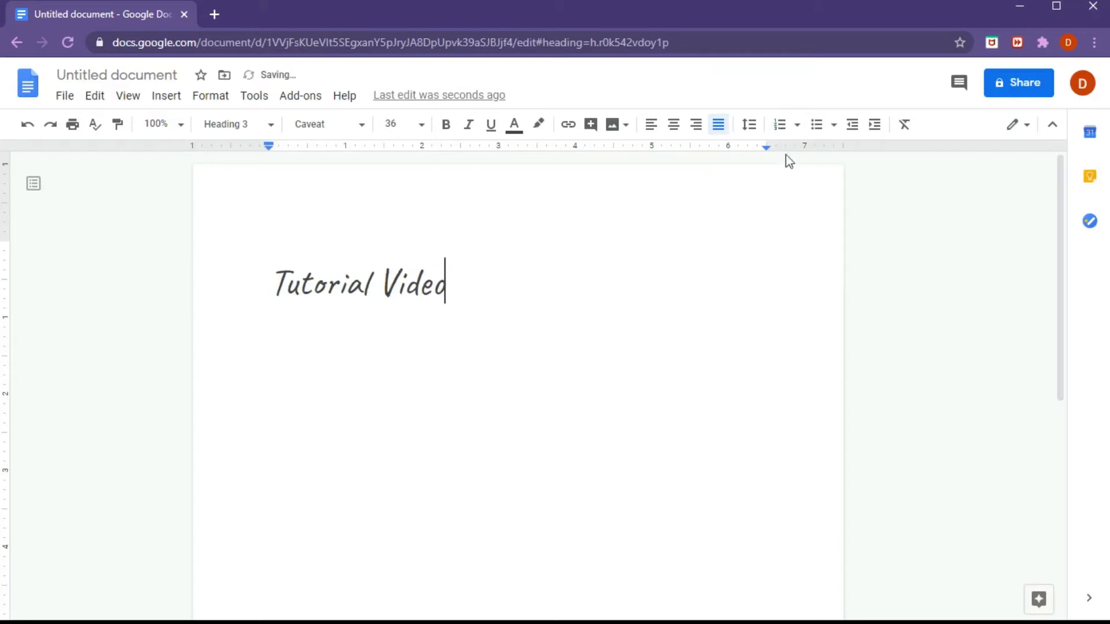
pyautogui.click(817, 124)
pyautogui.click(820, 126)
# Increase the heading's indent by five levels
pyautogui.click(867, 130)
pyautogui.click(866, 130)
pyautogui.click(866, 131)
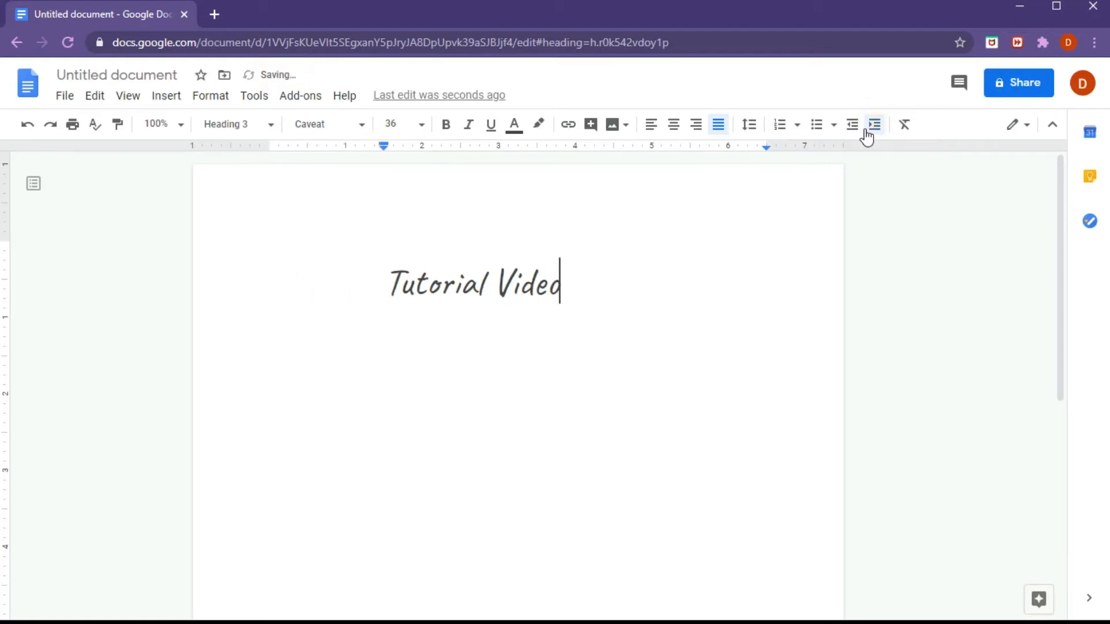
pyautogui.click(866, 131)
pyautogui.click(866, 131)
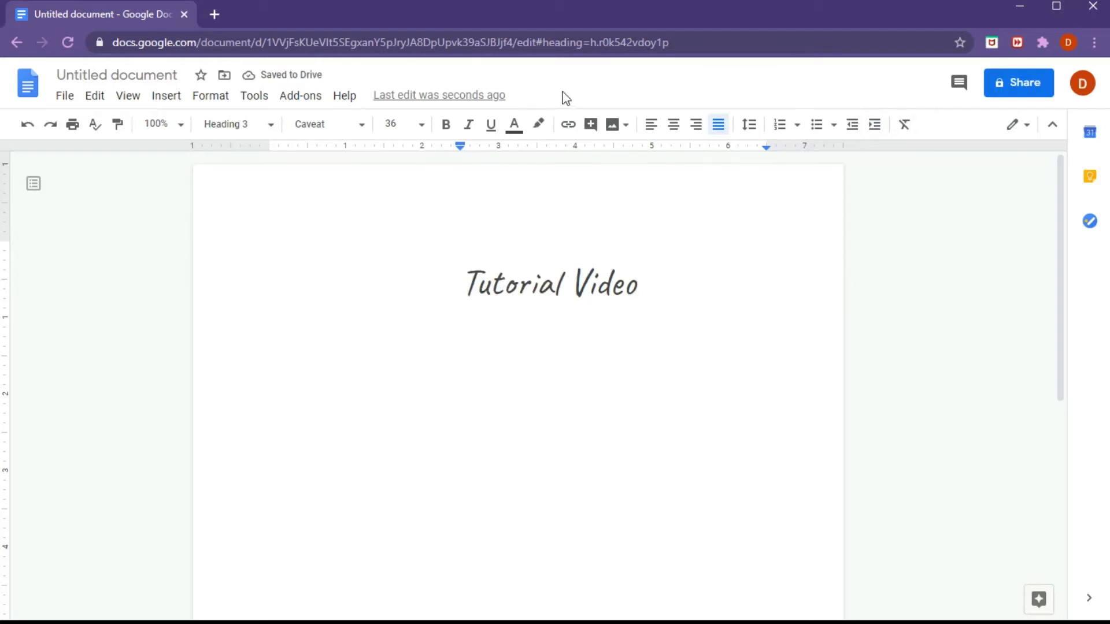
# Look at the new file types and the Open a file dialog without creating or opening anything
pyautogui.click(65, 96)
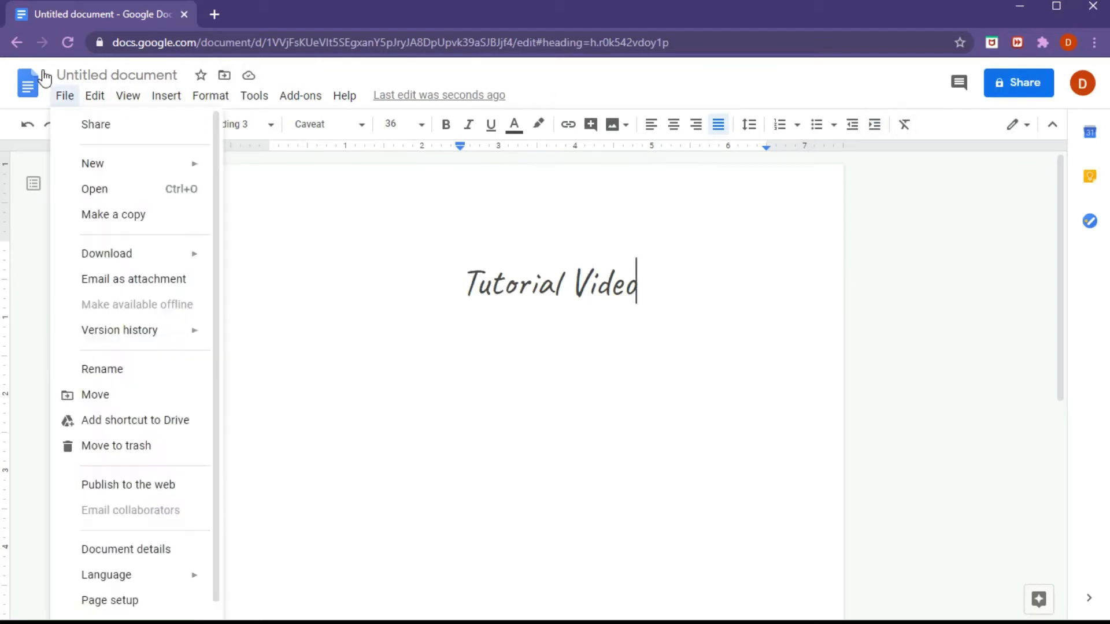
pyautogui.click(95, 95)
pyautogui.click(64, 97)
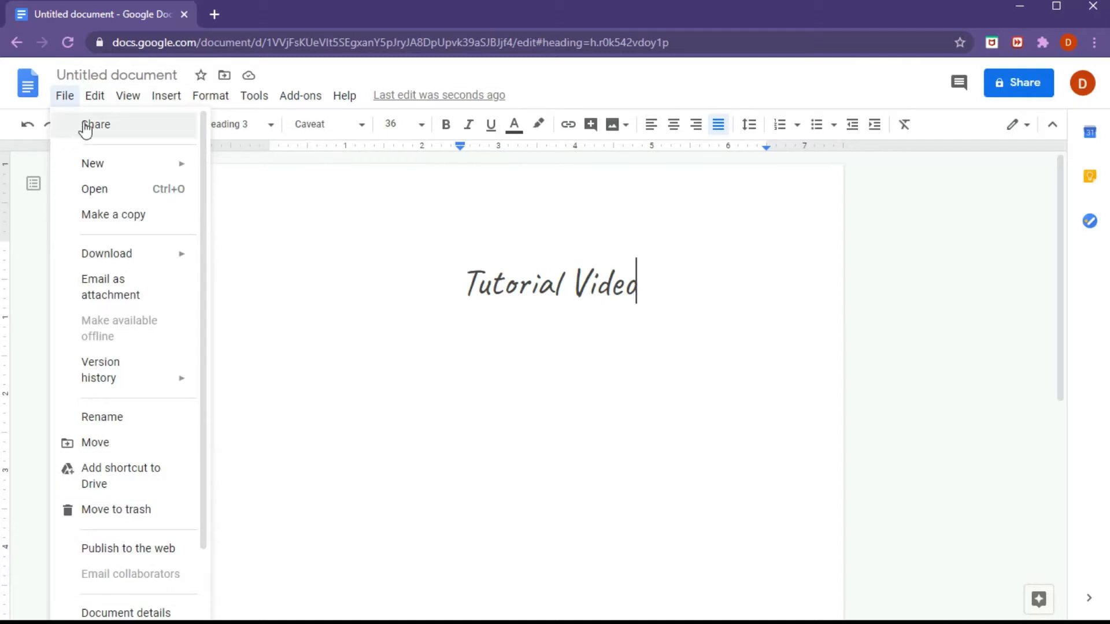
pyautogui.moveTo(109, 167)
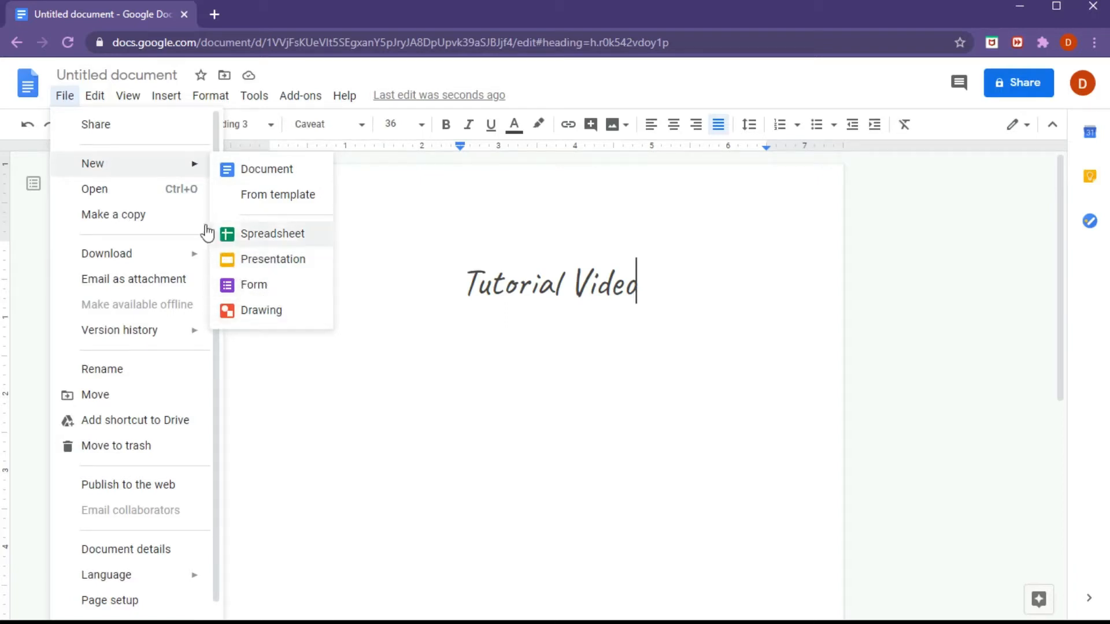
pyautogui.click(154, 191)
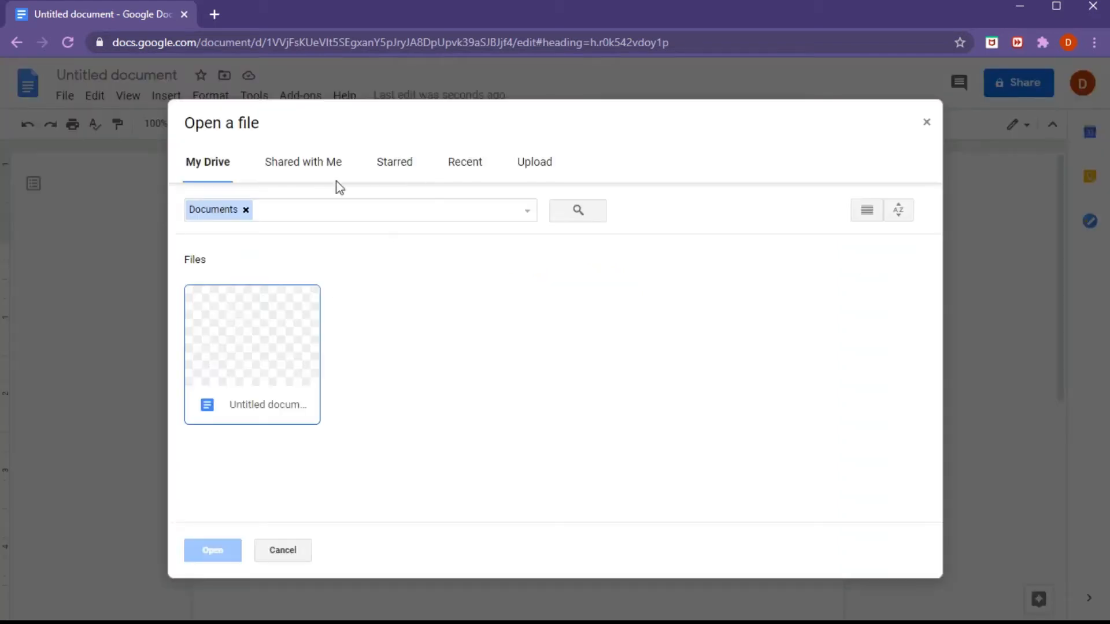
pyautogui.click(308, 551)
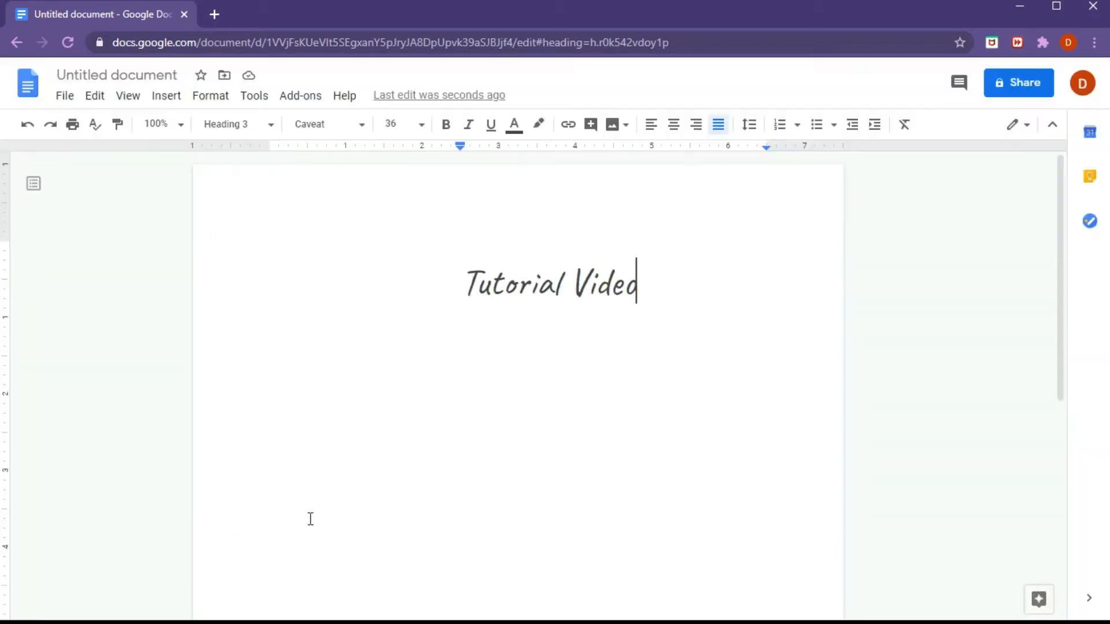
# Look at the options for copying the document without making a copy
pyautogui.click(66, 96)
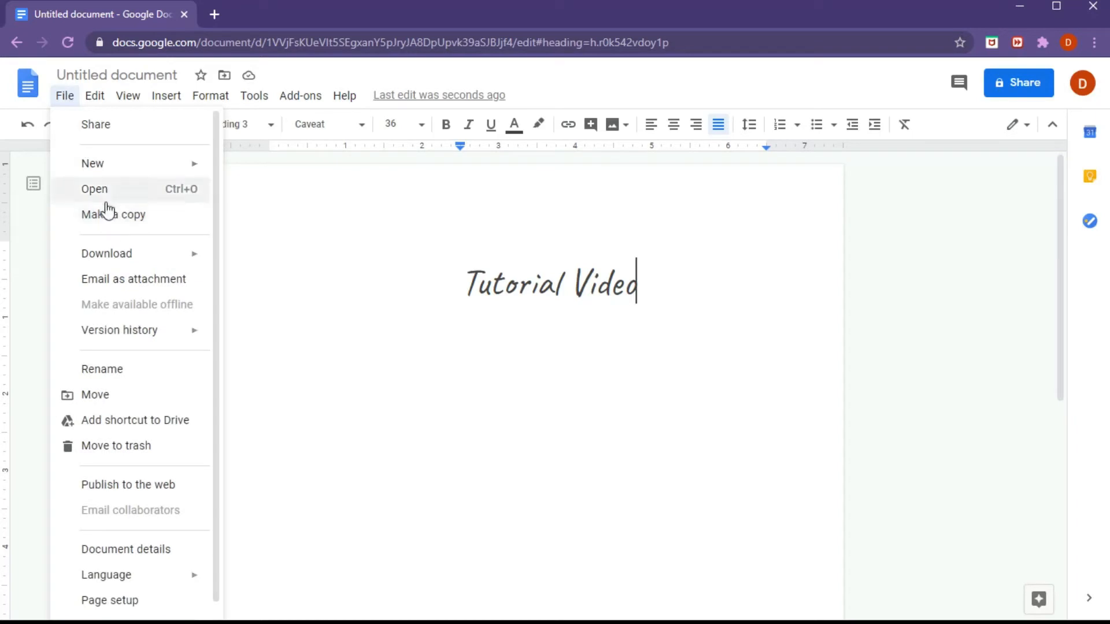
pyautogui.click(155, 218)
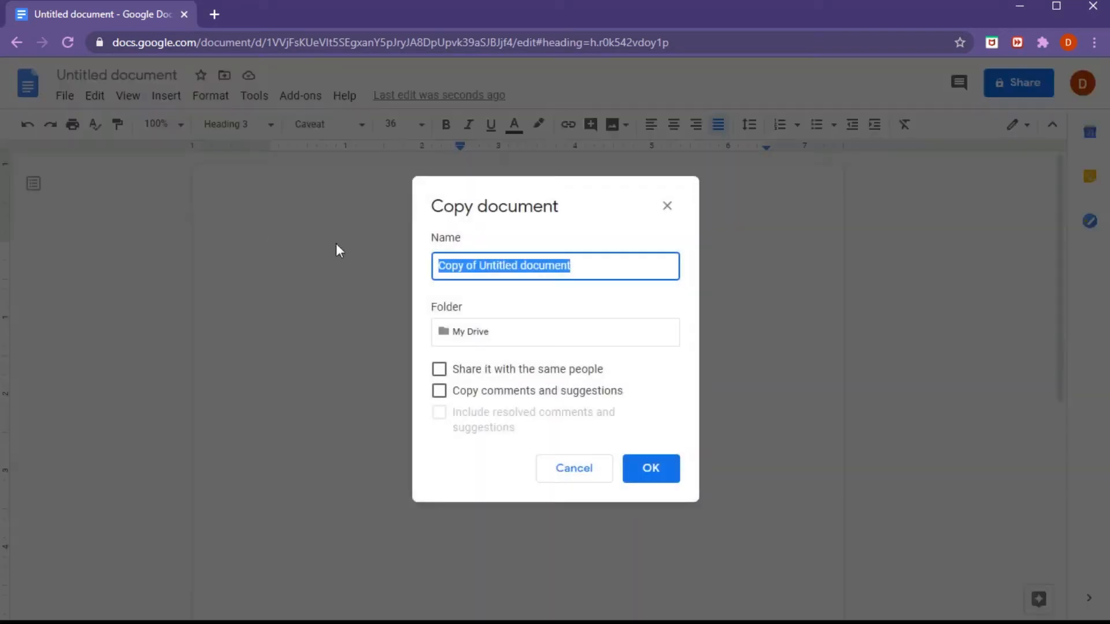
pyautogui.click(575, 487)
# Name the document's current version "Tutorial Video" in the version history
pyautogui.click(64, 97)
pyautogui.moveTo(95, 95)
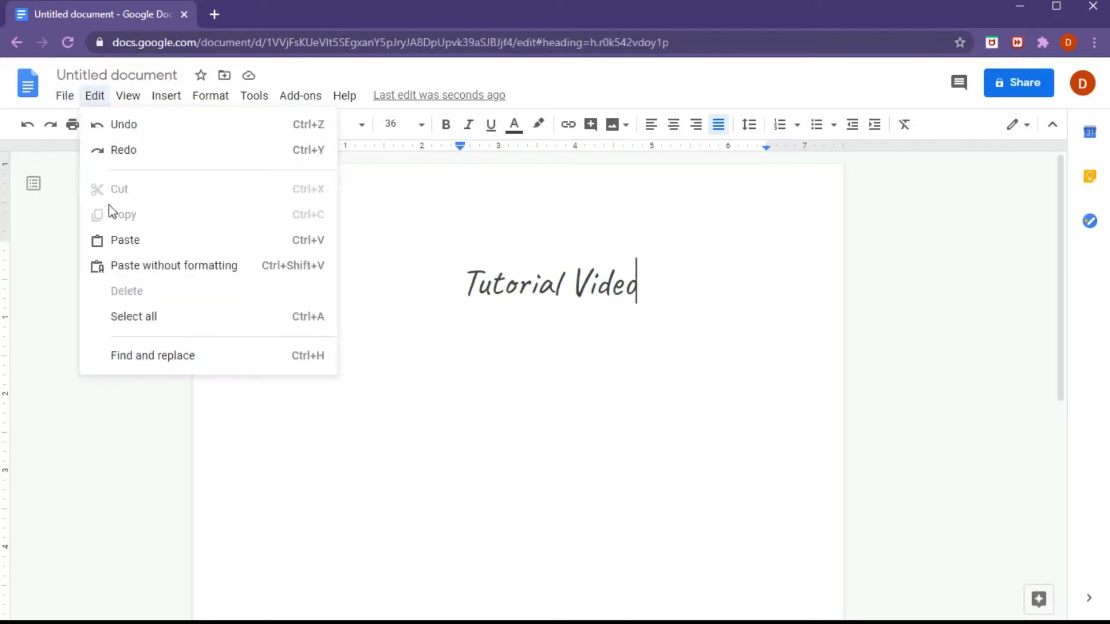
pyautogui.moveTo(98, 260)
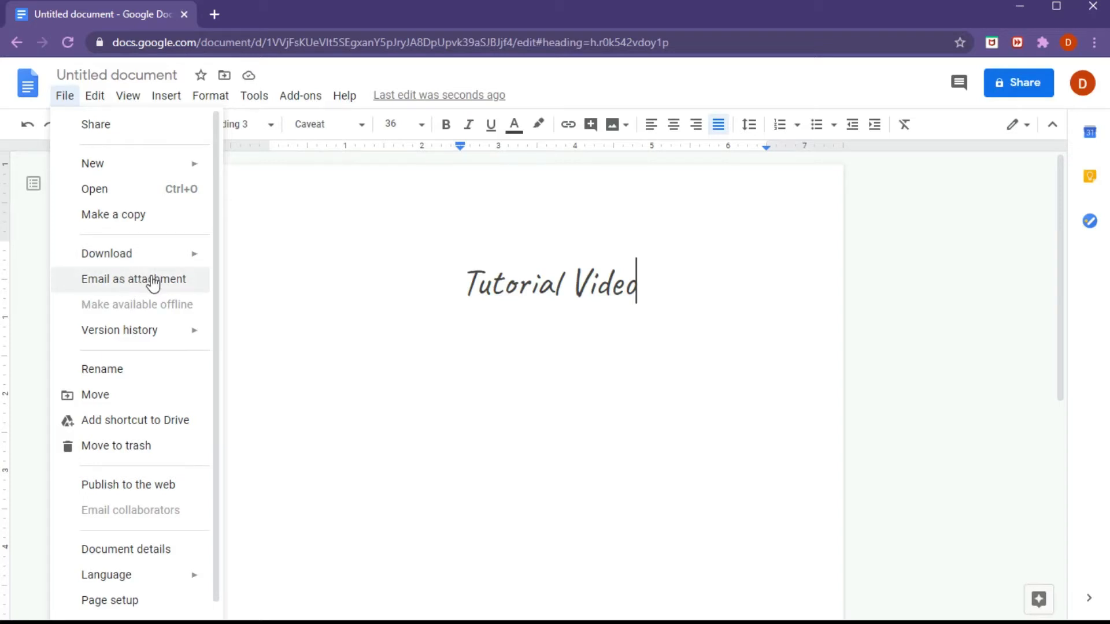
pyautogui.moveTo(153, 334)
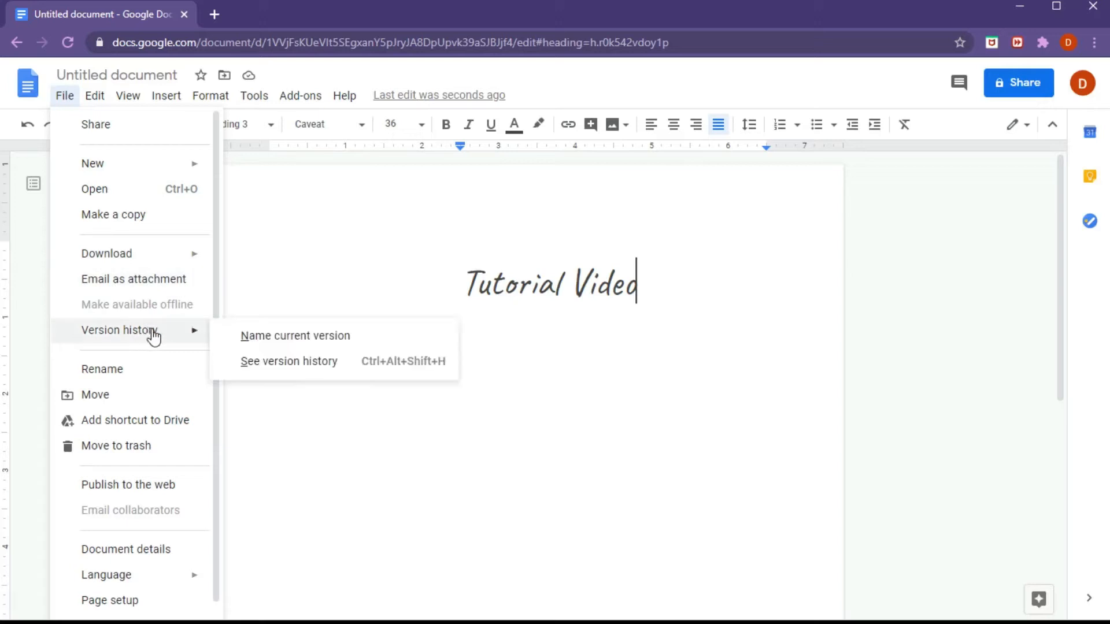
pyautogui.click(265, 345)
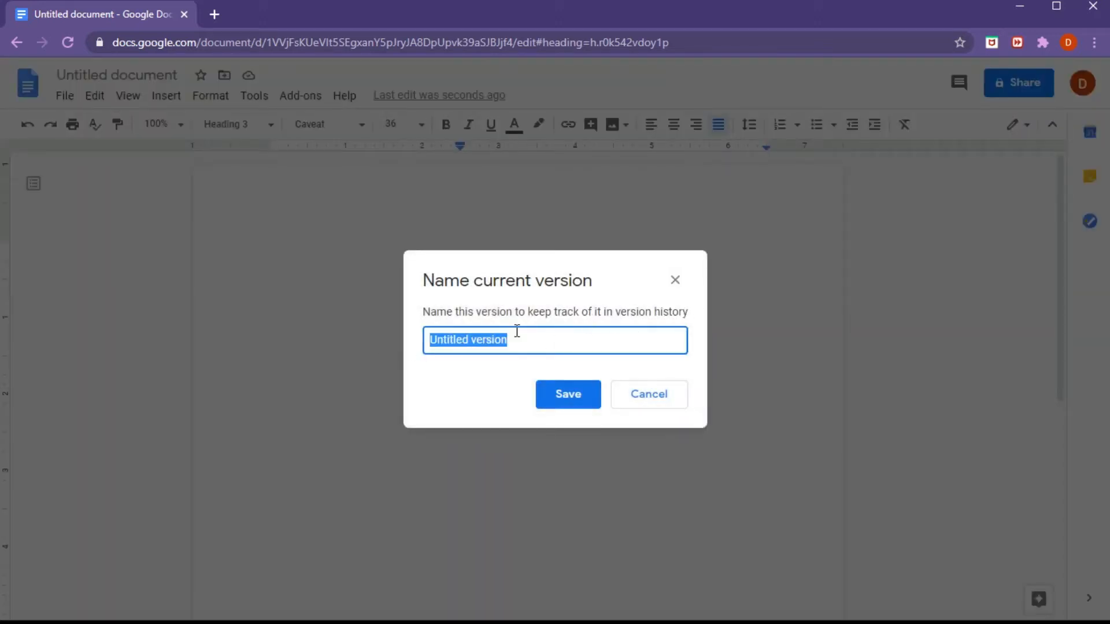
pyautogui.write('Tutorial Video')
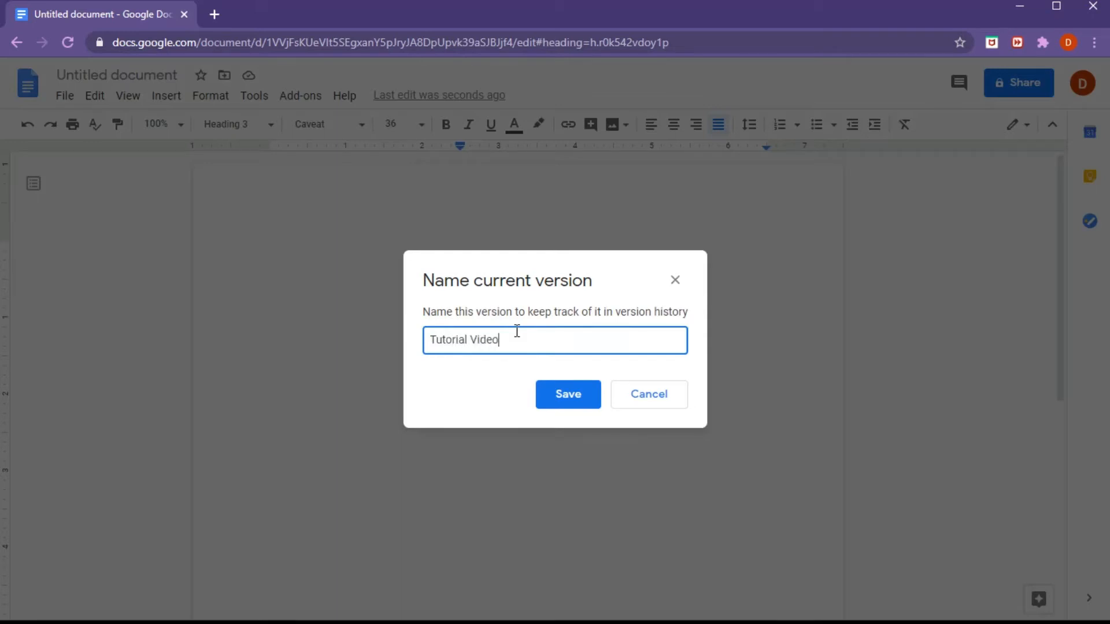
pyautogui.click(572, 393)
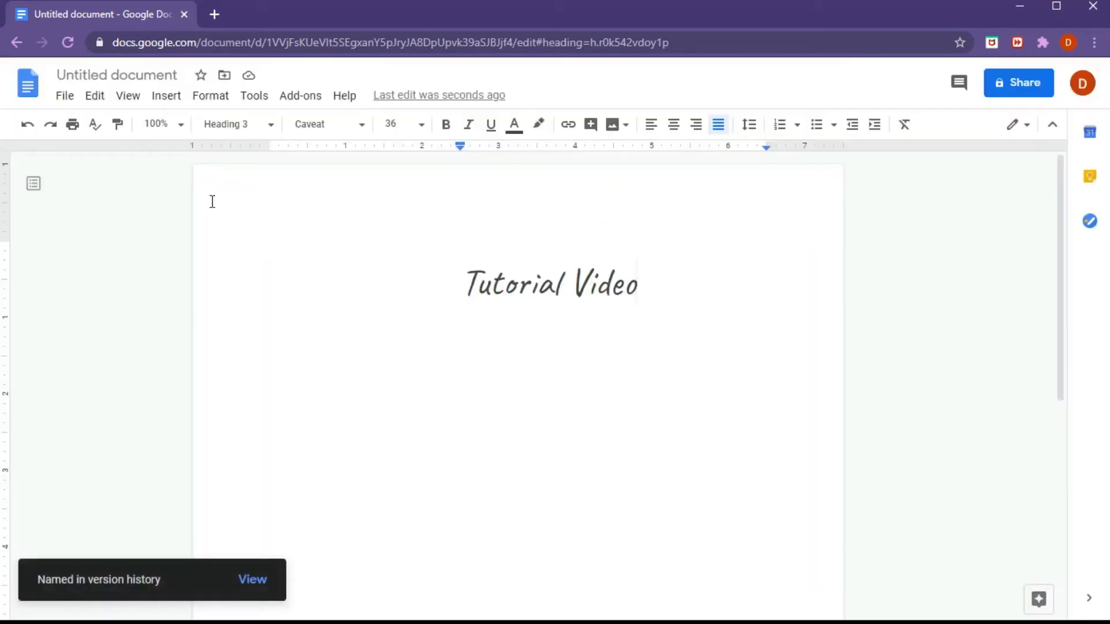
# View the July 3, 10:36 AM and "Tutorial Video" versions in the version history and return to the document
pyautogui.click(79, 103)
pyautogui.moveTo(95, 96)
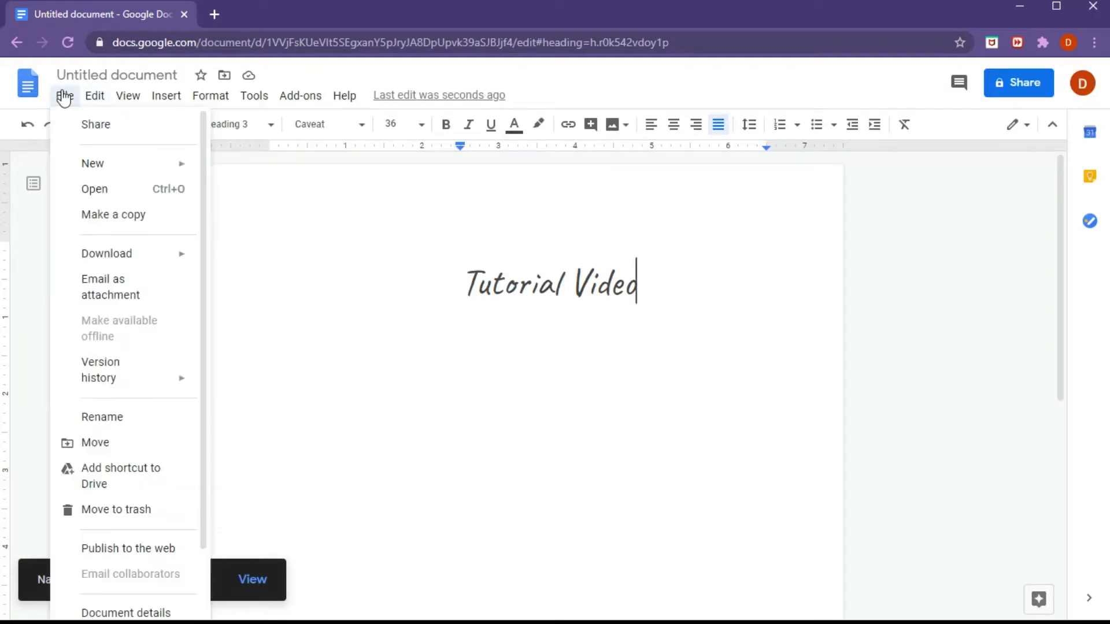
pyautogui.moveTo(98, 332)
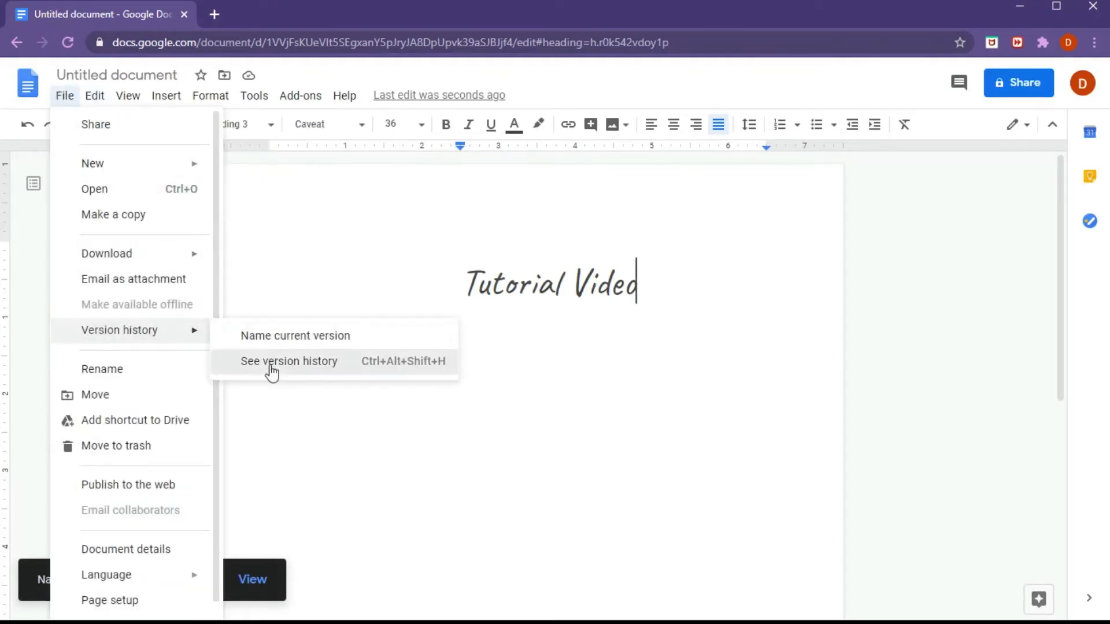
pyautogui.click(271, 362)
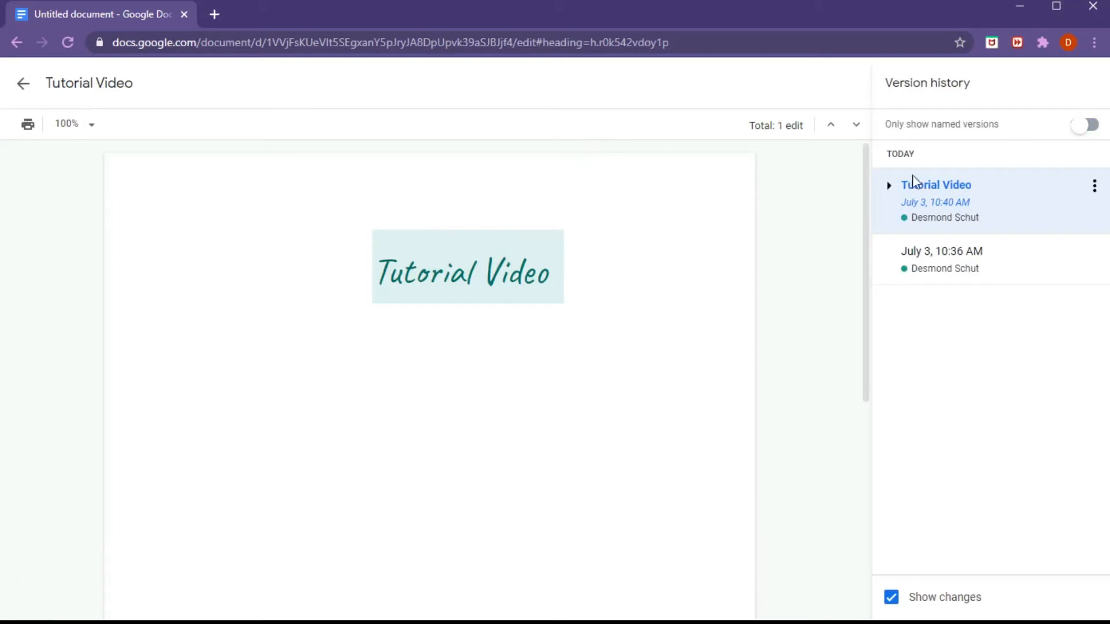
pyautogui.click(942, 263)
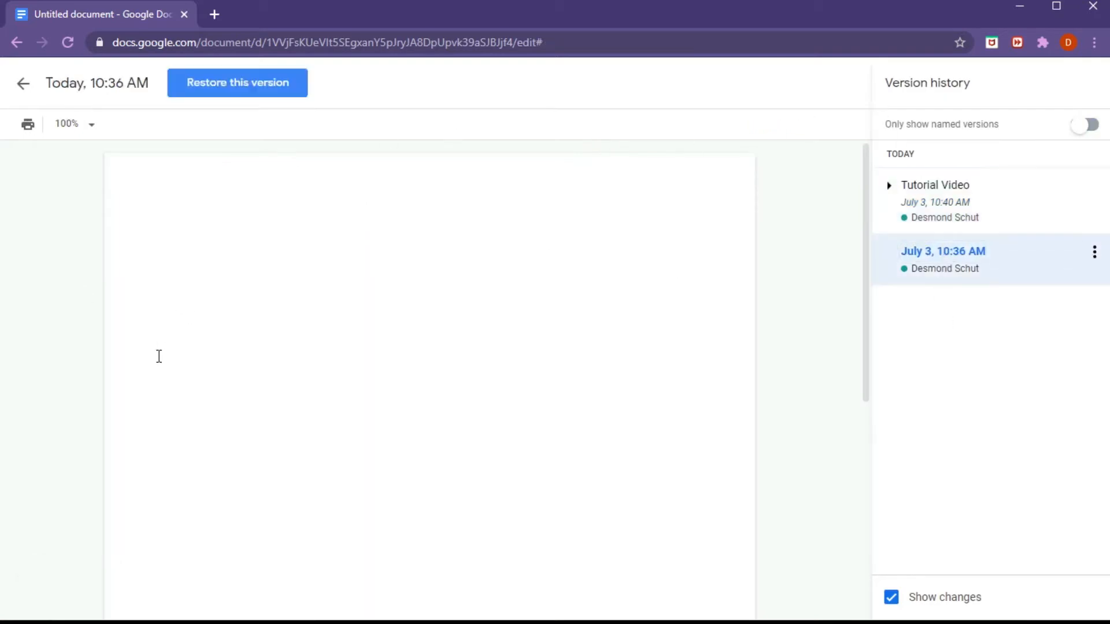
pyautogui.click(940, 216)
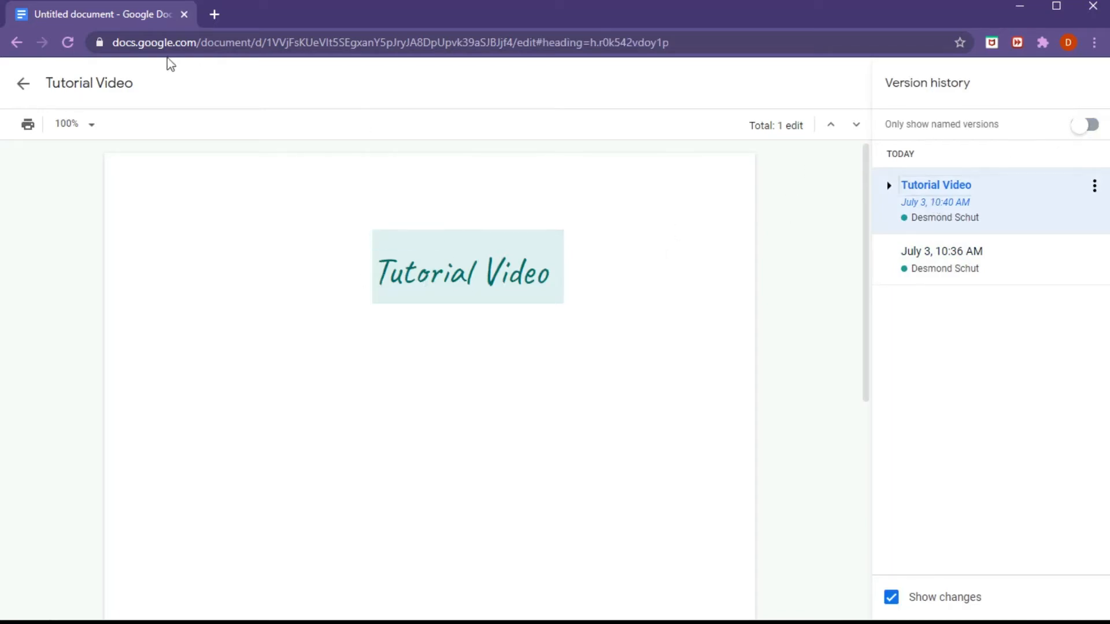
pyautogui.click(21, 85)
# Rename the document to "Tutorial Video"
pyautogui.click(67, 96)
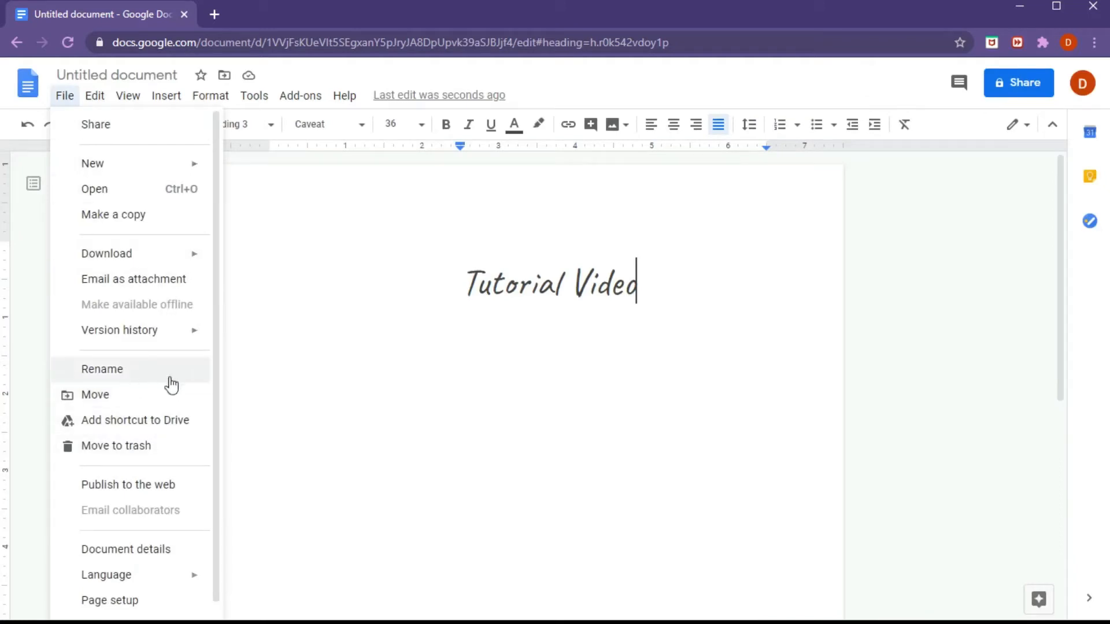
pyautogui.click(102, 369)
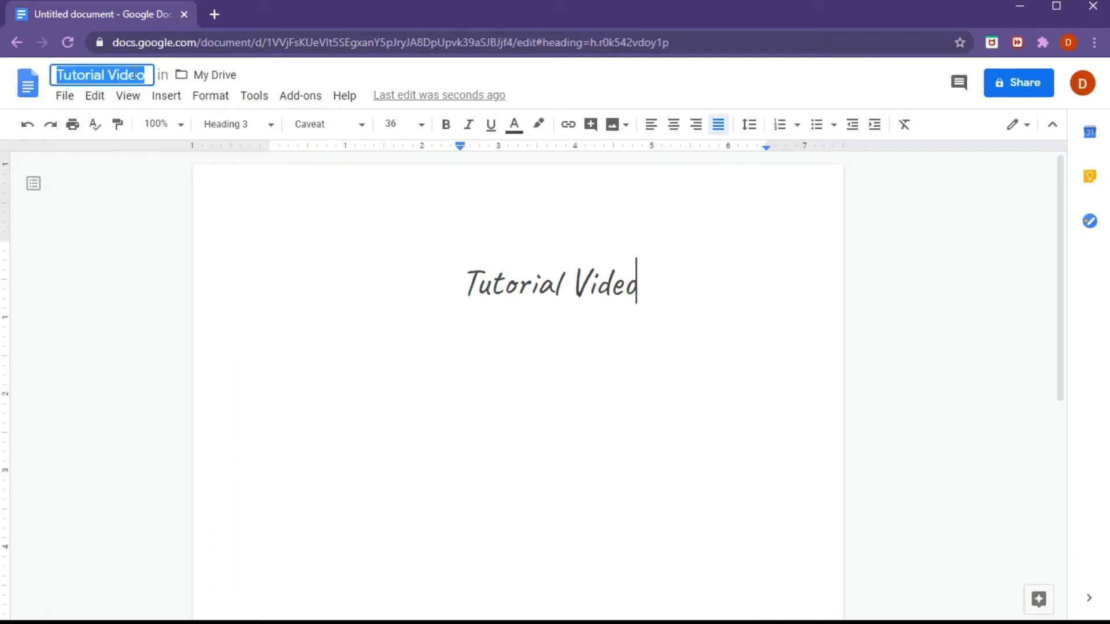
pyautogui.click(67, 183)
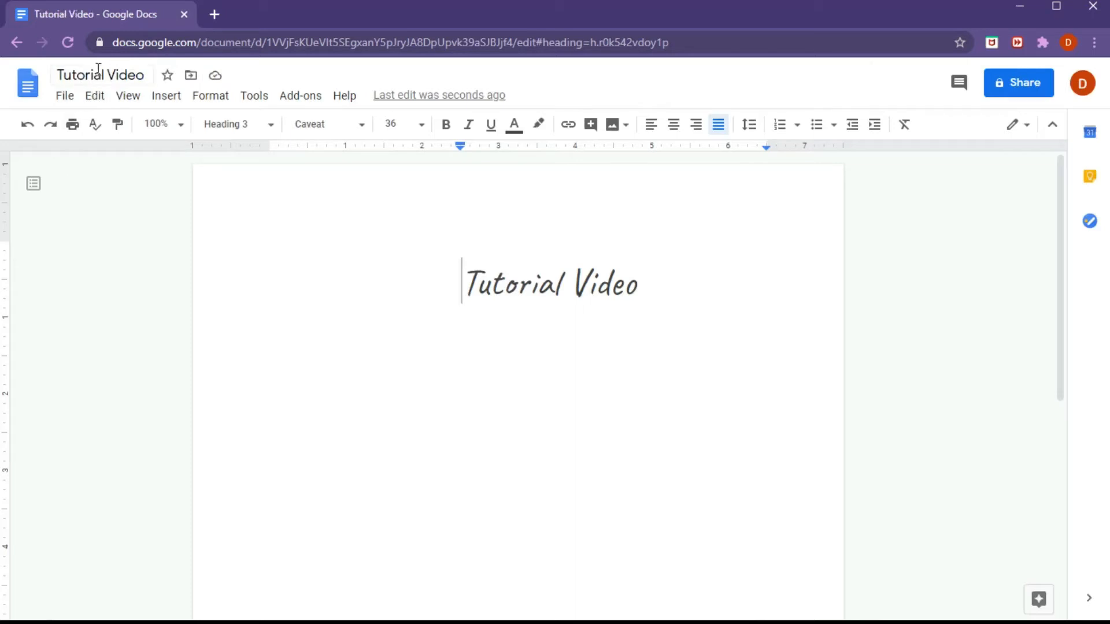
pyautogui.click(94, 96)
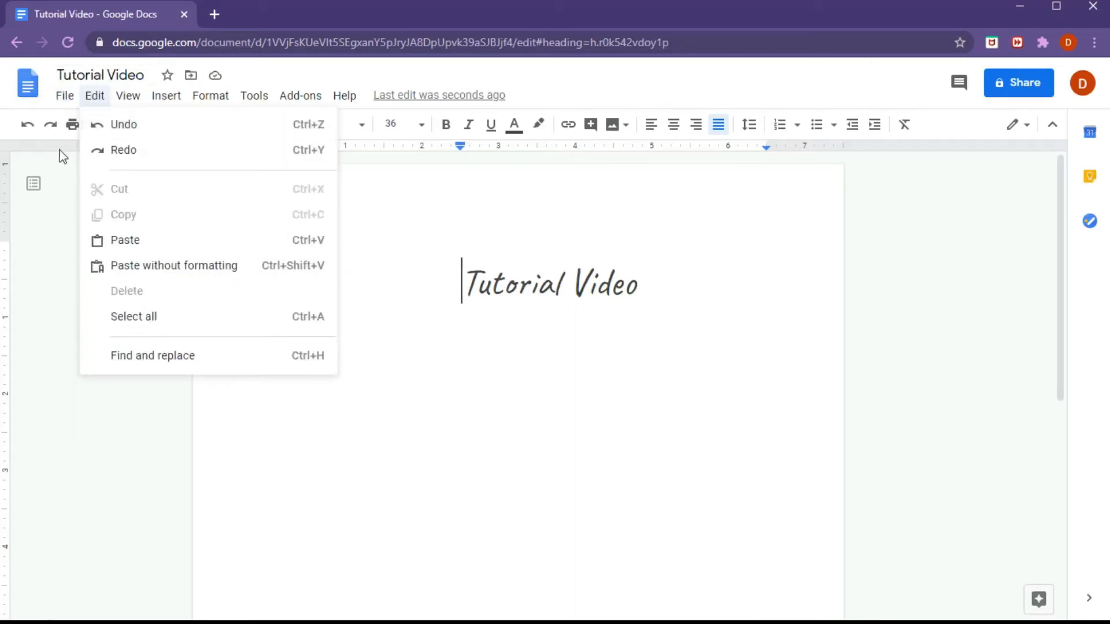
pyautogui.click(62, 96)
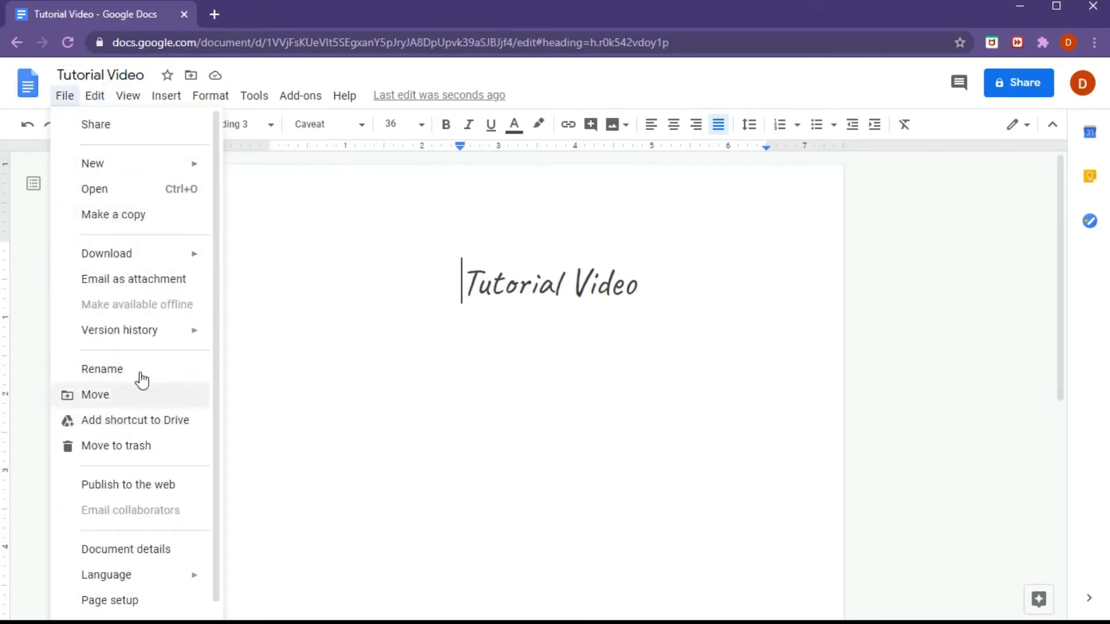
pyautogui.click(128, 94)
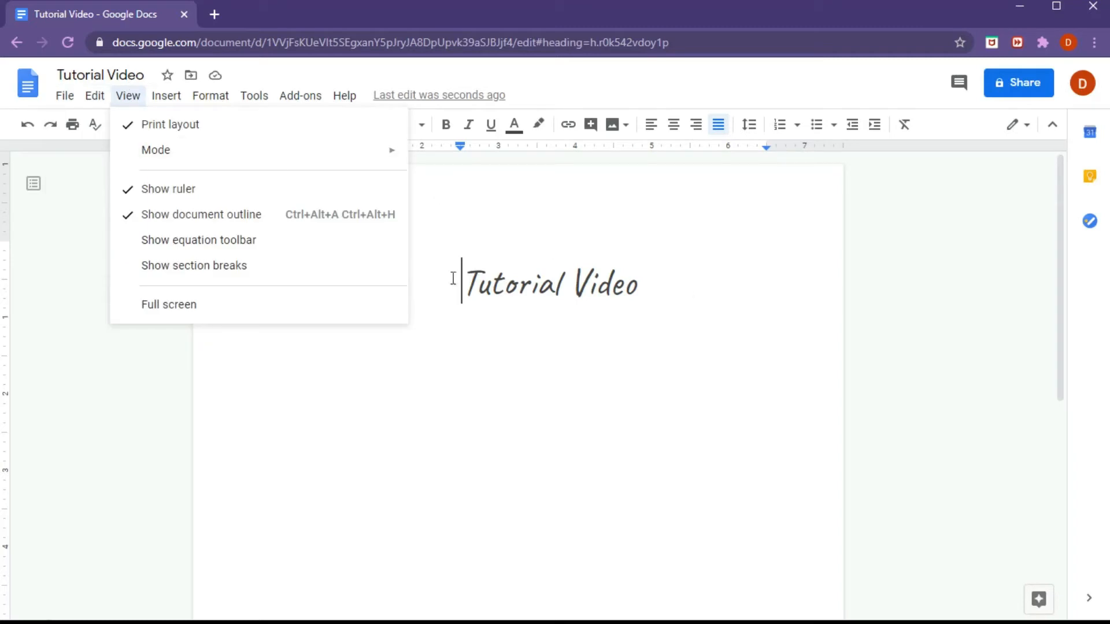
pyautogui.click(64, 95)
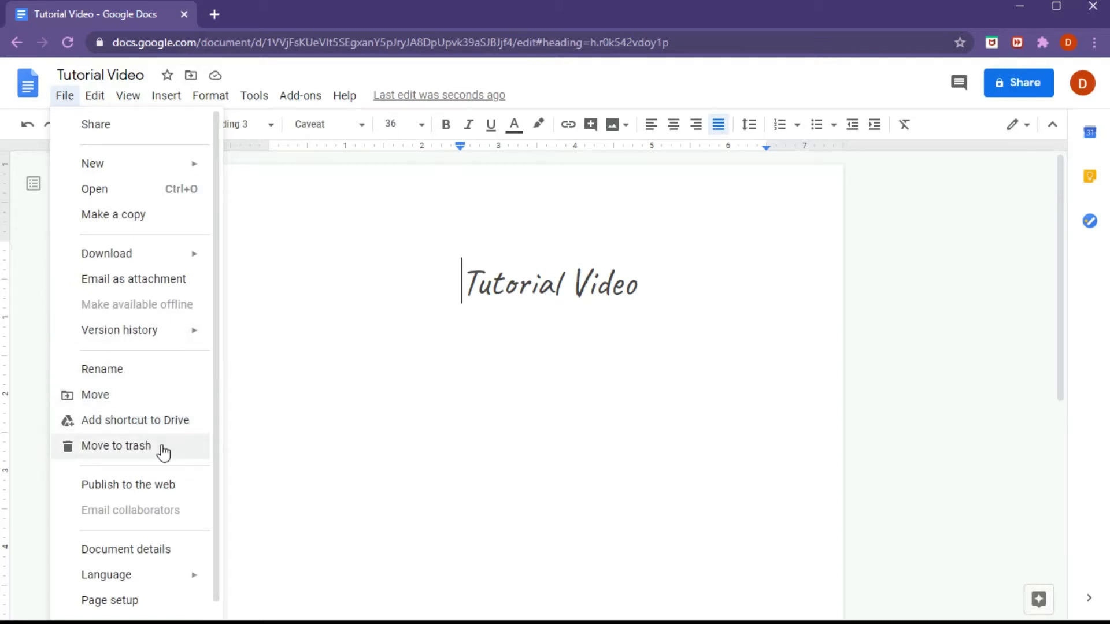
# Look through the list of languages available for the document
pyautogui.scroll(-1, 162, 459)
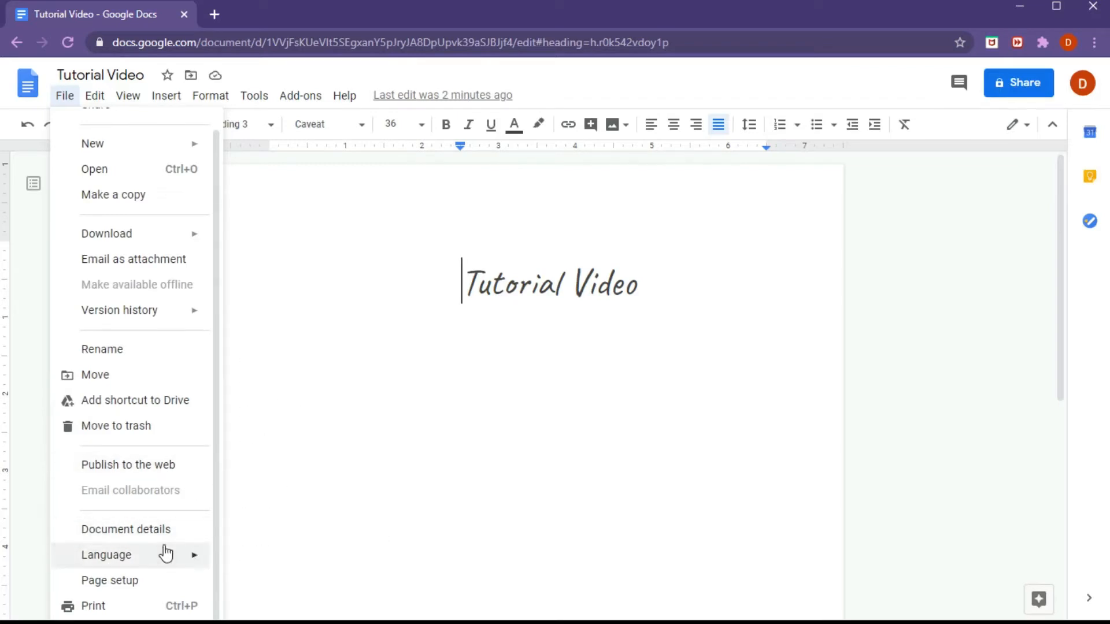
pyautogui.moveTo(193, 549)
pyautogui.scroll(-5, 318, 459)
pyautogui.scroll(3, 283, 497)
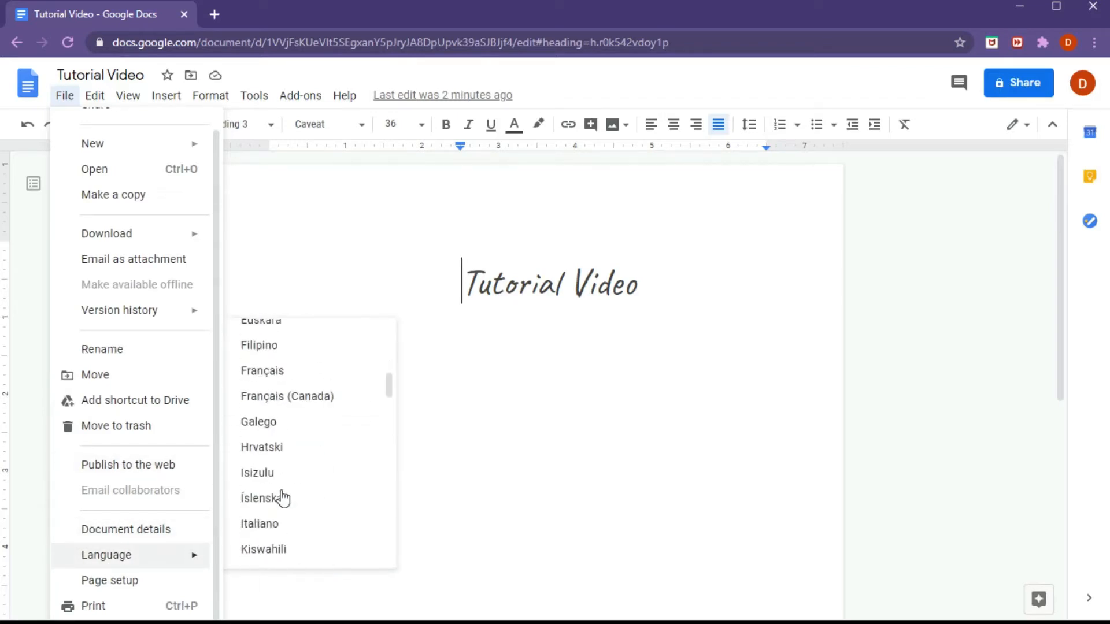
pyautogui.scroll(3, 282, 497)
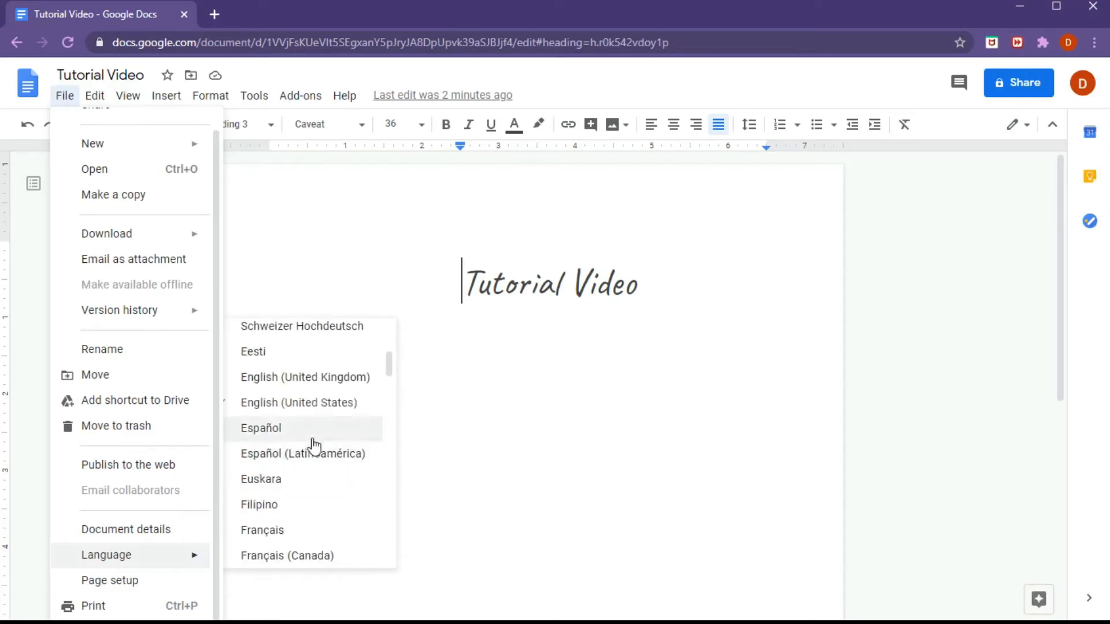
pyautogui.scroll(2, 298, 433)
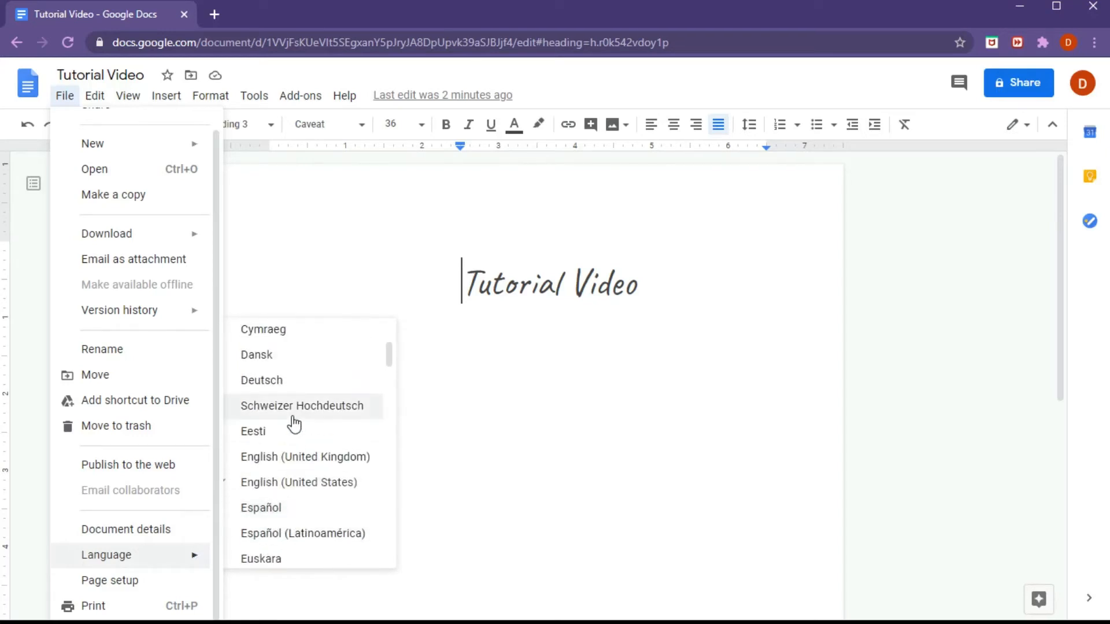
pyautogui.scroll(2, 293, 425)
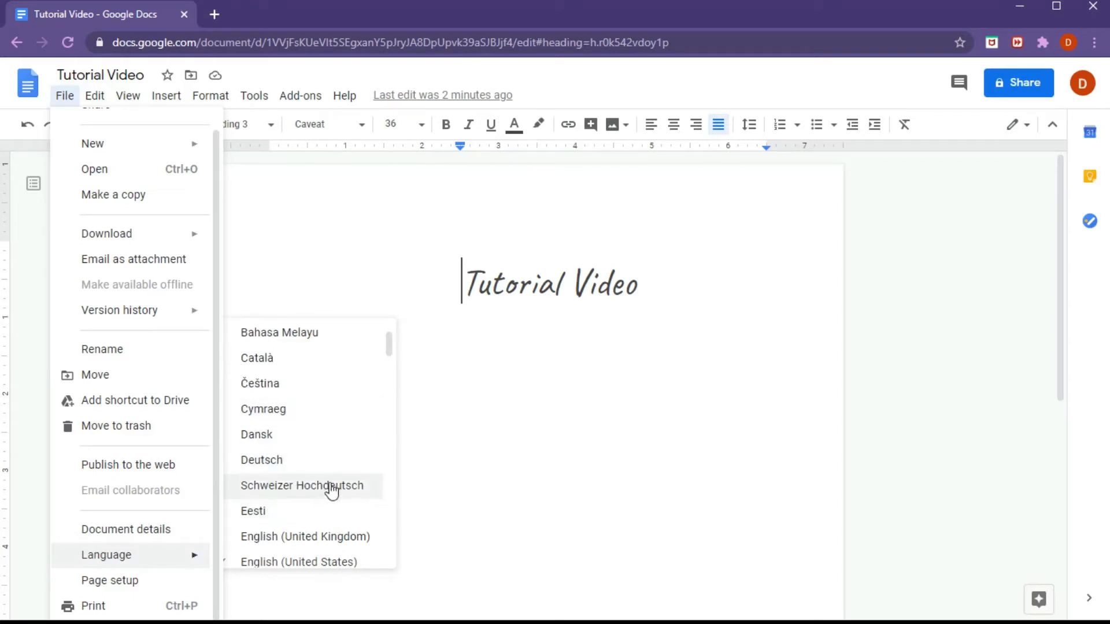
pyautogui.scroll(-15, 323, 494)
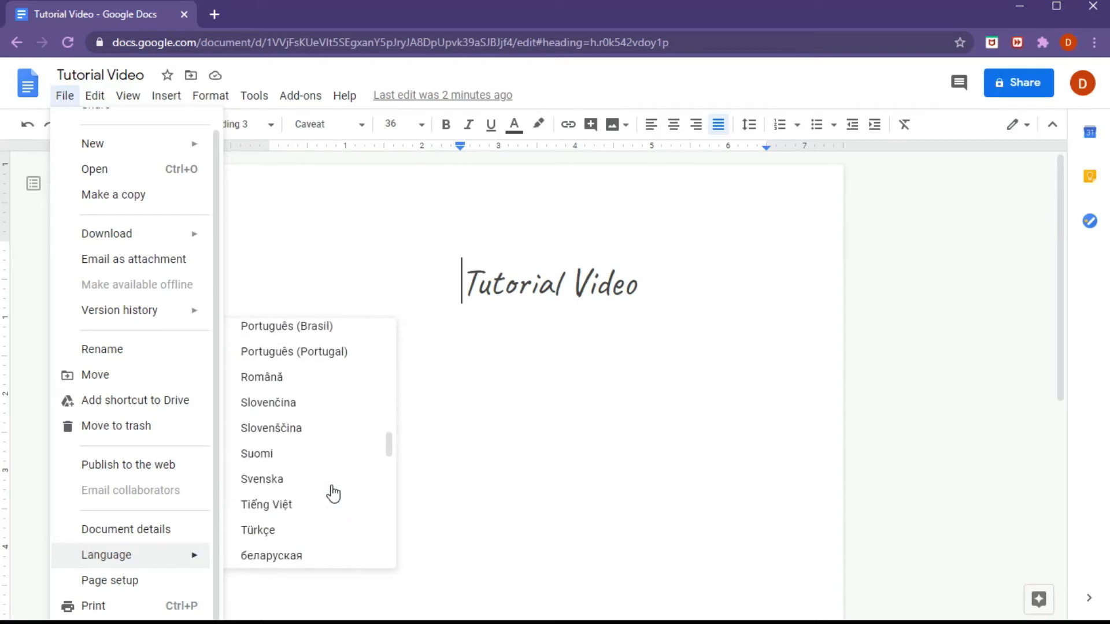
pyautogui.scroll(-15, 333, 494)
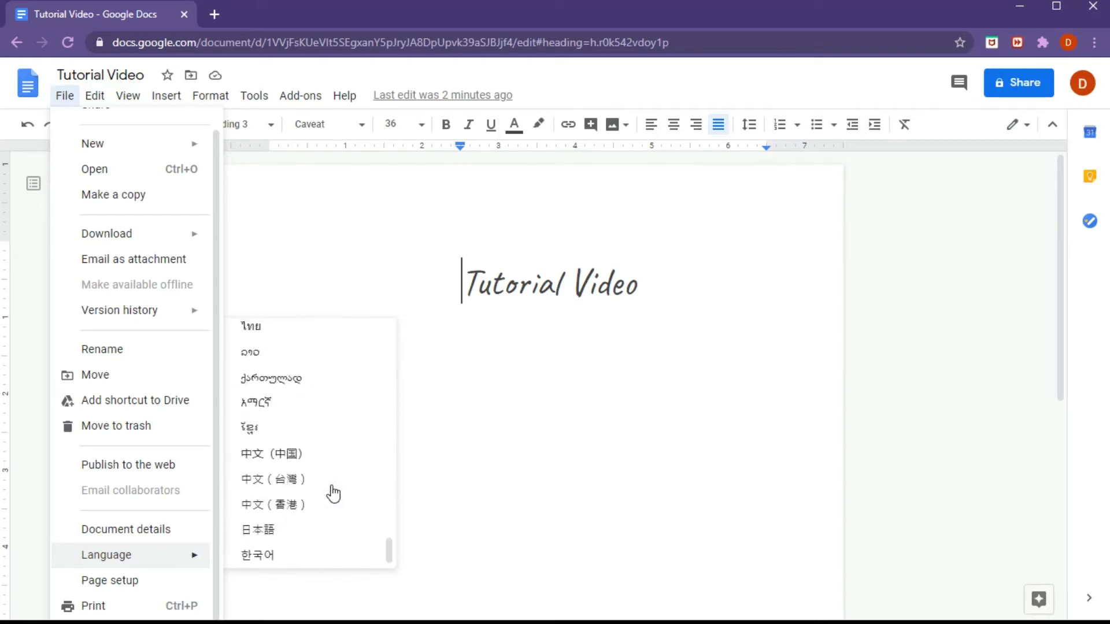
pyautogui.scroll(20, 333, 494)
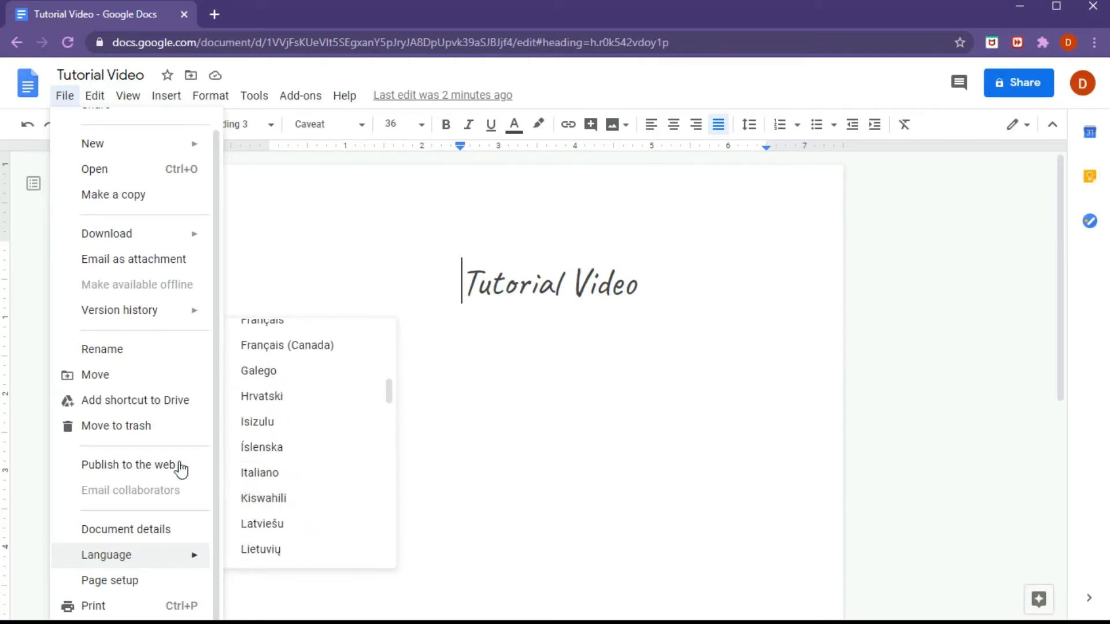
# Look at the page setup settings without changing them, and at the remaining file and editing commands
pyautogui.click(123, 584)
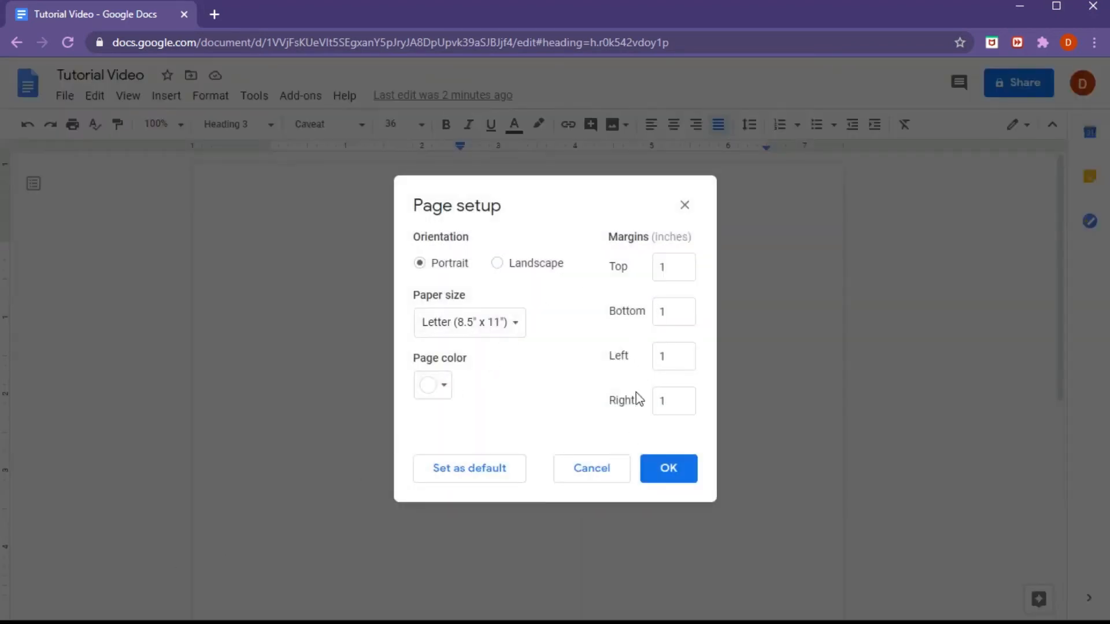
pyautogui.click(590, 471)
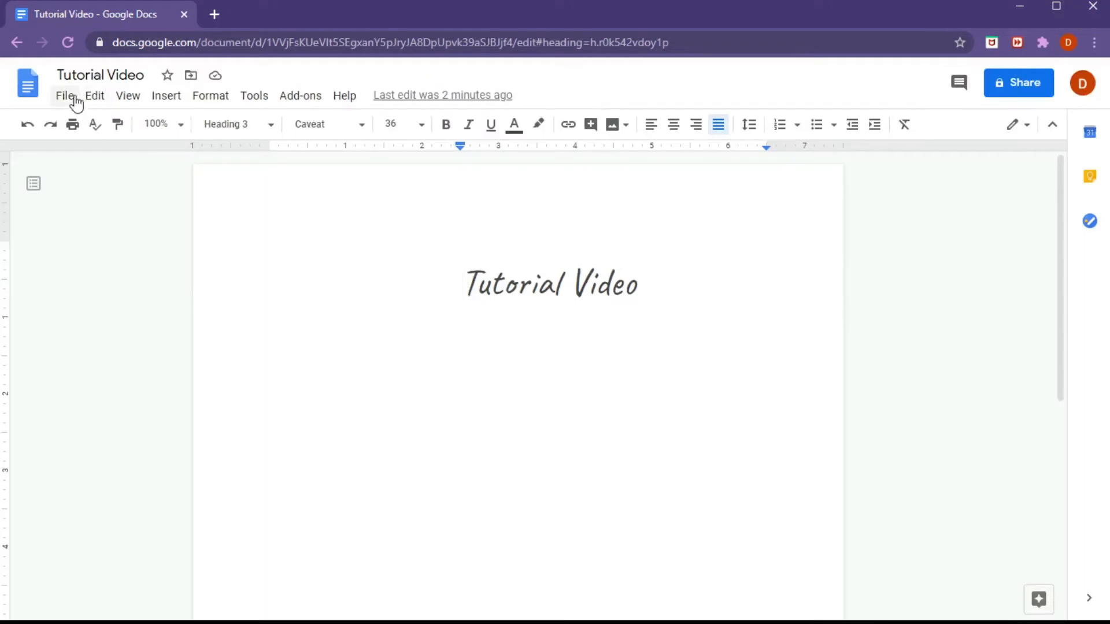
pyautogui.click(67, 95)
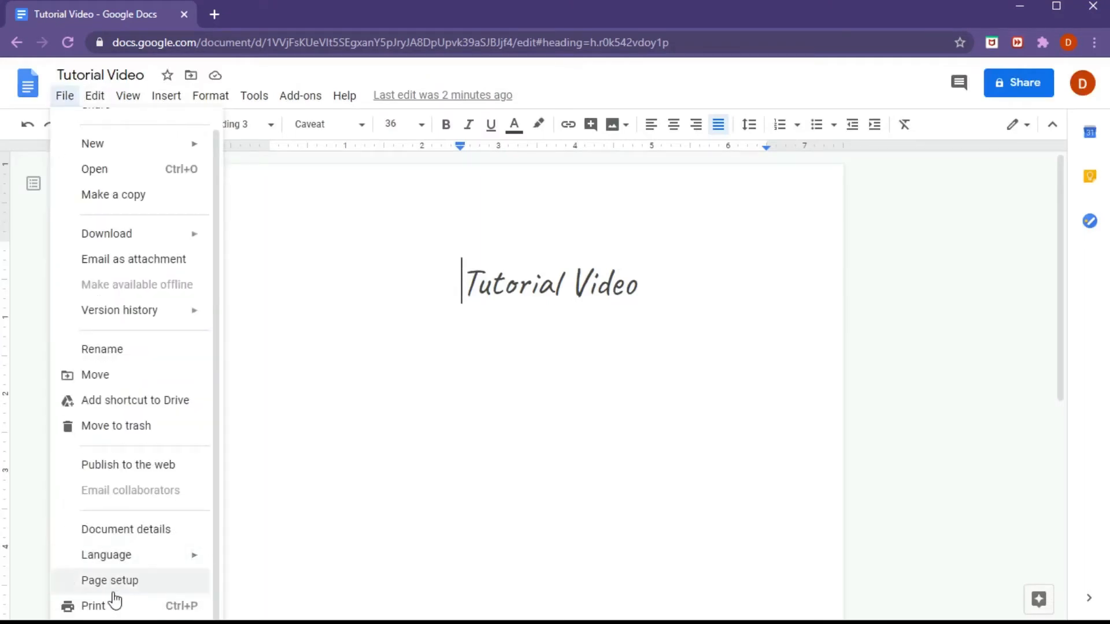
pyautogui.moveTo(101, 108)
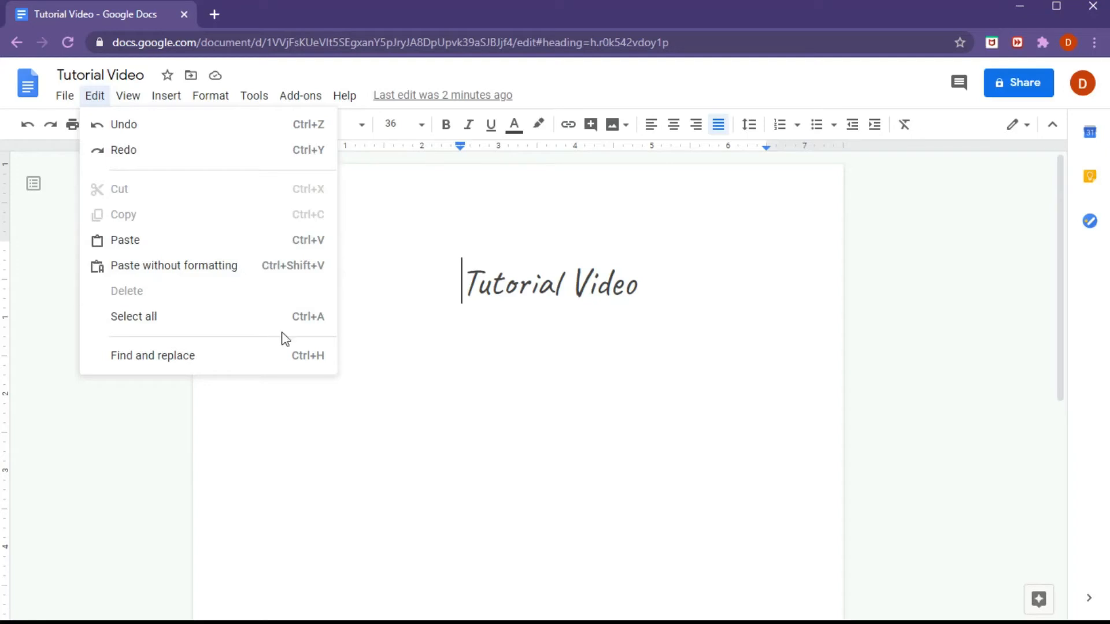
# Copy the whole document content and paste a second "Tutorial Video" heading below the first
pyautogui.click(490, 416)
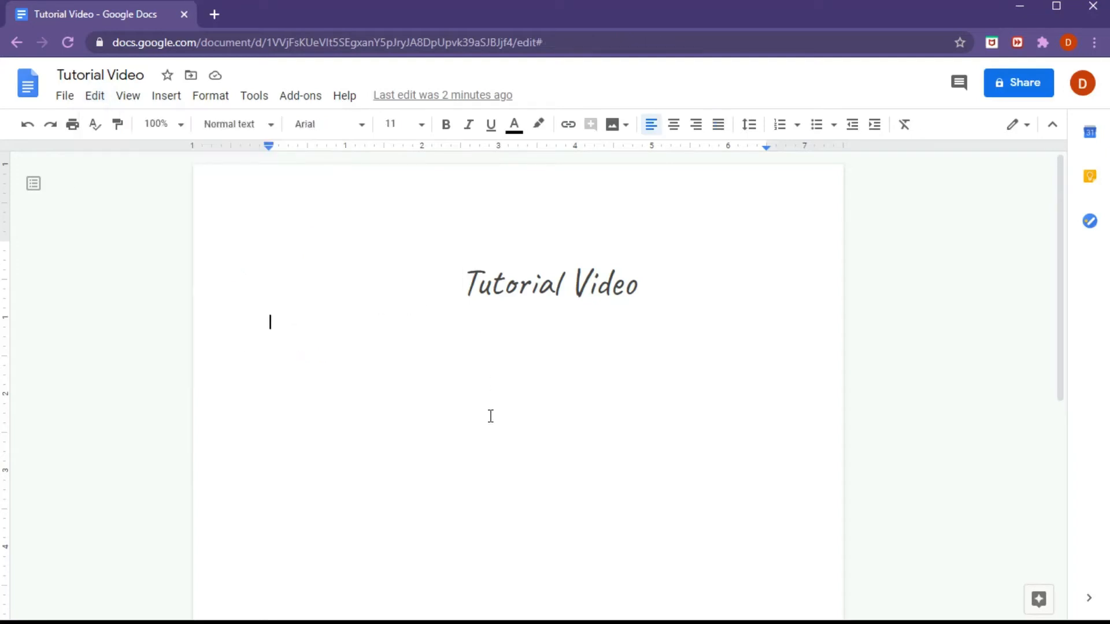
pyautogui.hotkey('ctrl', 'a')
pyautogui.hotkey('ctrl', 'c')
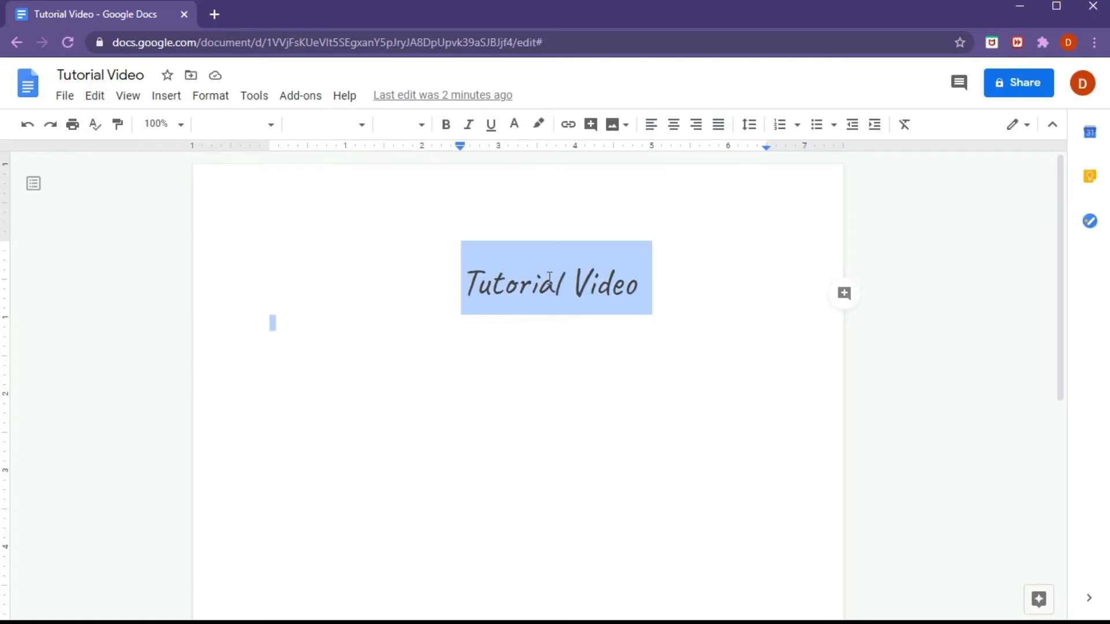
pyautogui.click(546, 372)
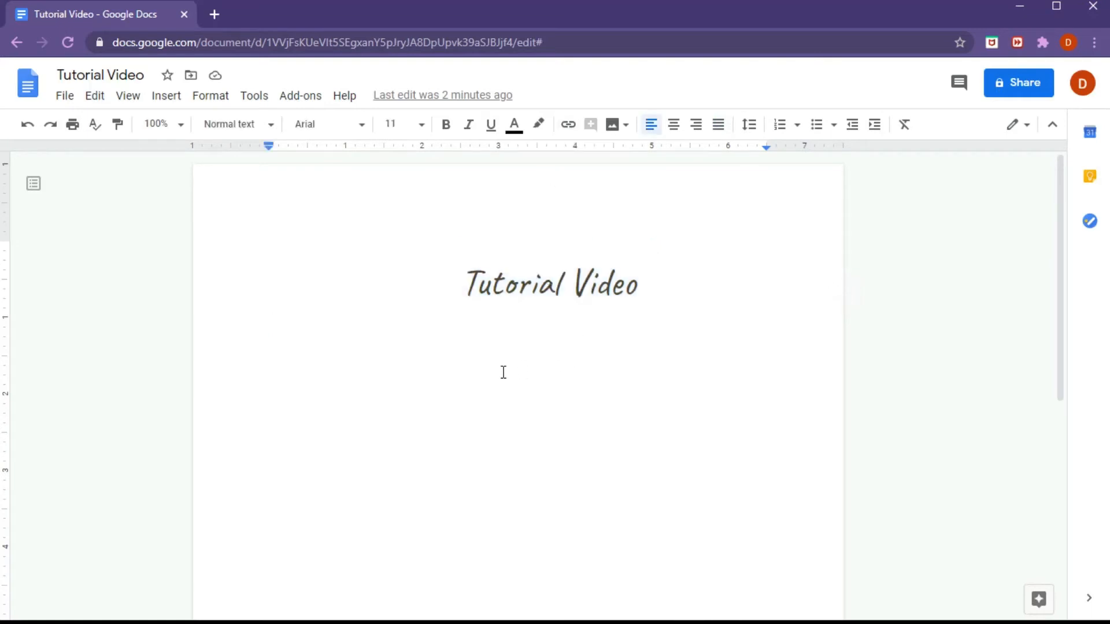
pyautogui.hotkey('ctrl', 'v')
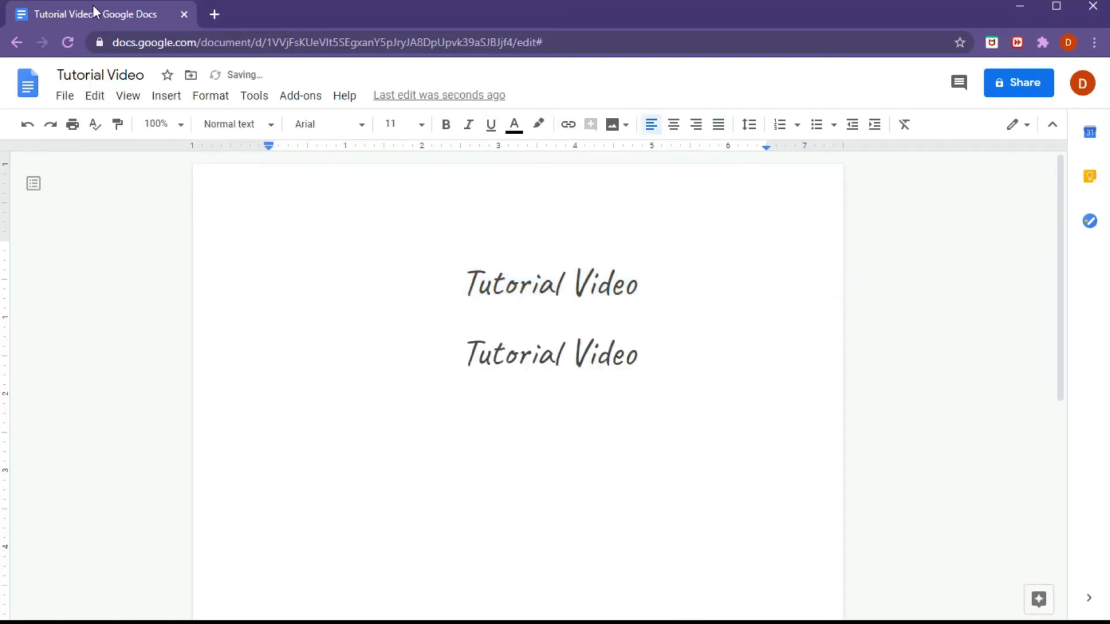
# Turn the print layout view off and on again
pyautogui.click(66, 97)
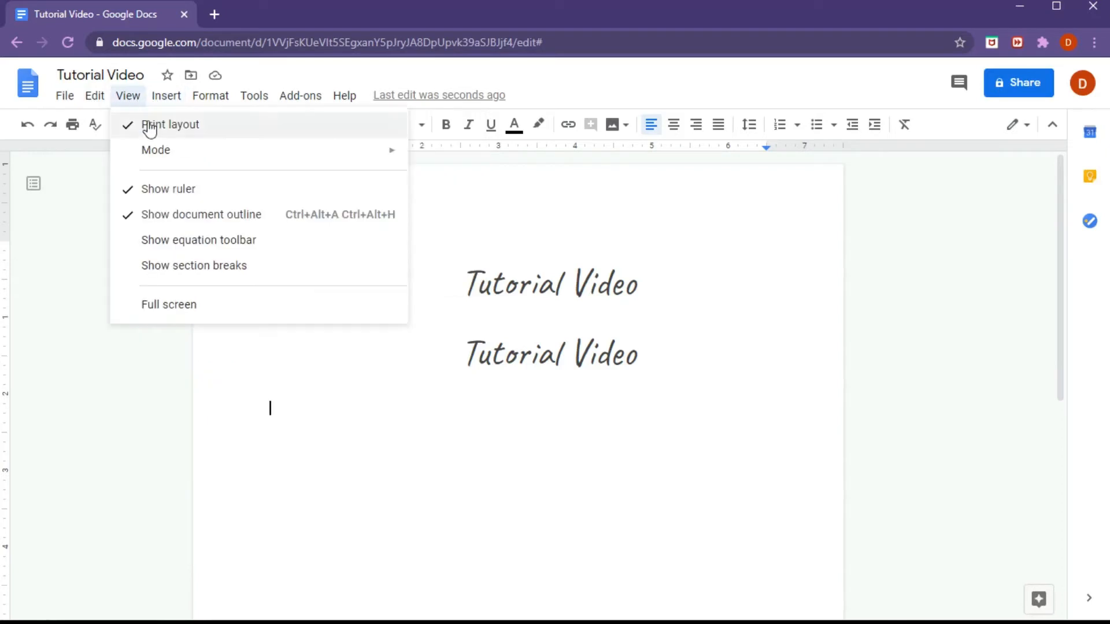
pyautogui.click(152, 129)
pyautogui.click(129, 98)
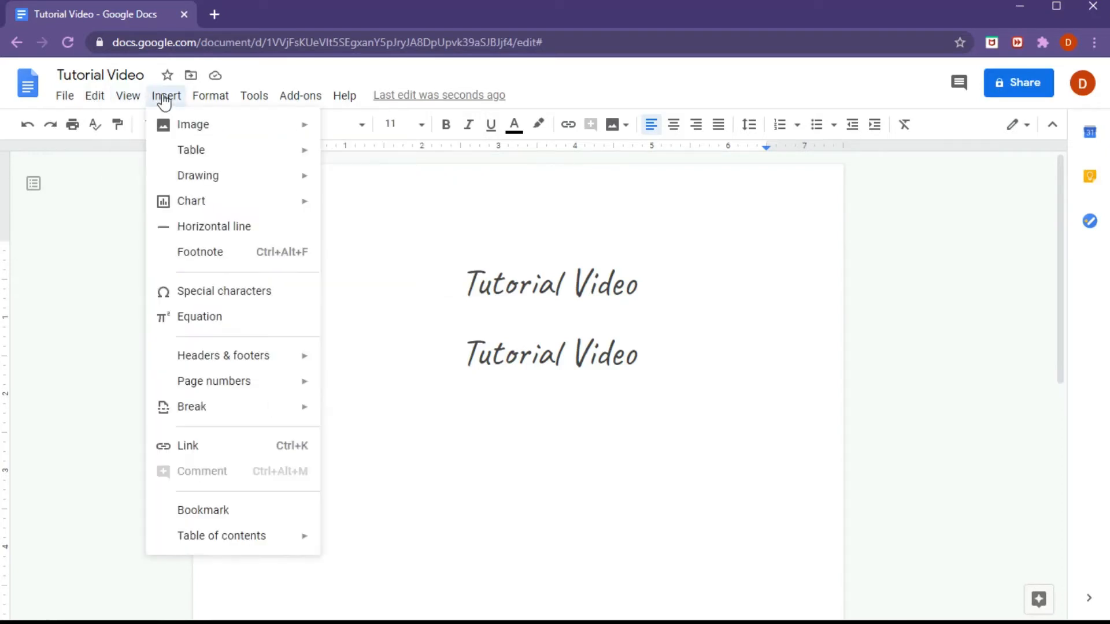
pyautogui.click(144, 126)
# Hide the ruler and show it again
pyautogui.click(128, 96)
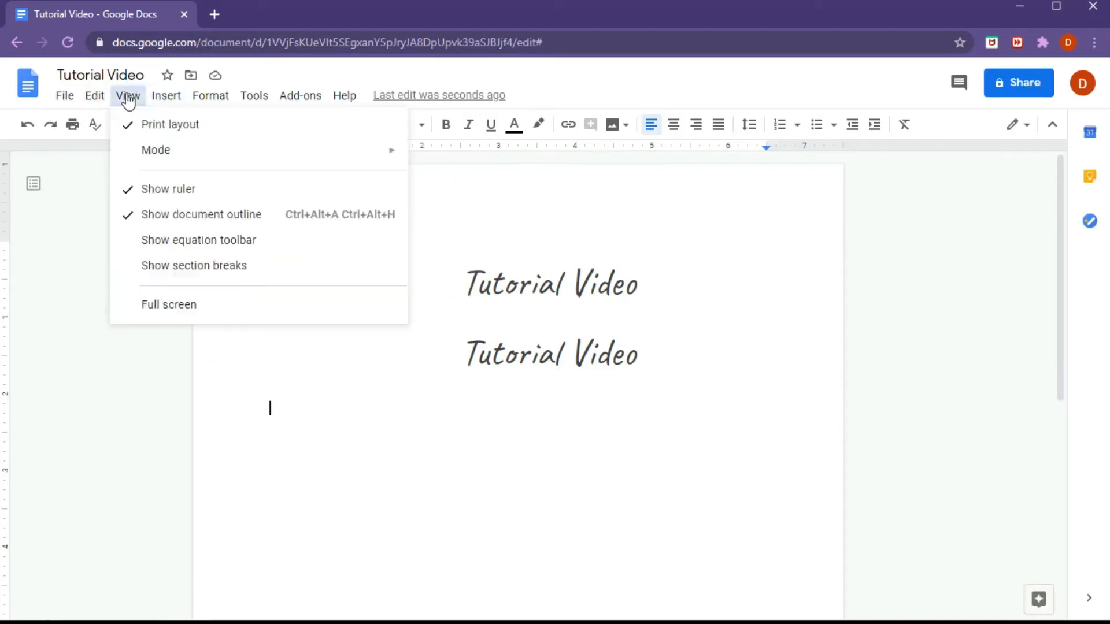
pyautogui.click(149, 191)
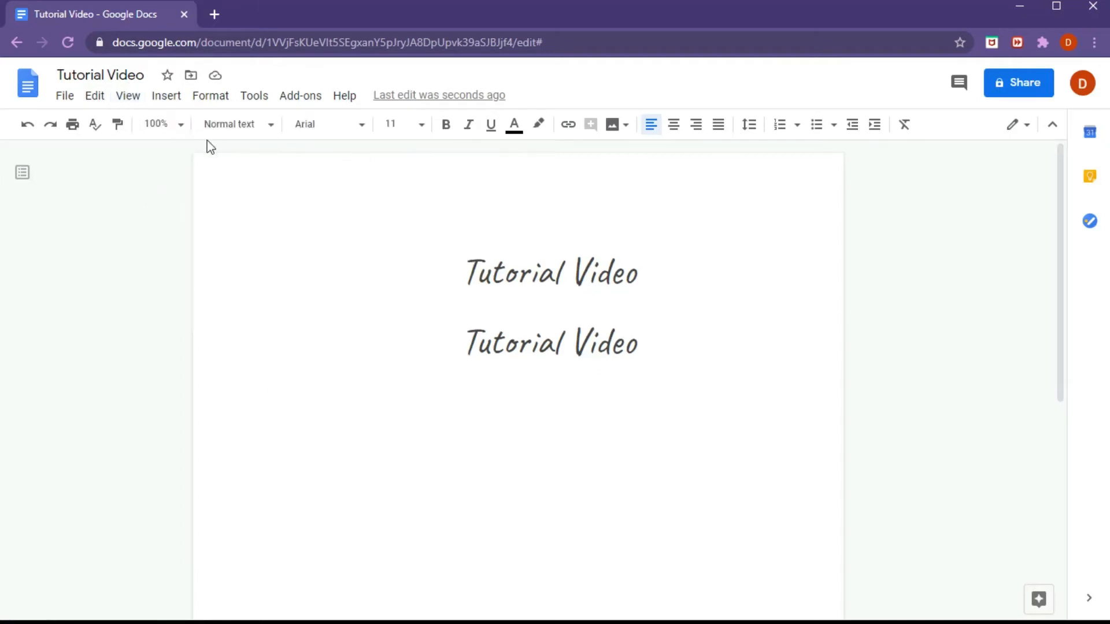
pyautogui.click(137, 101)
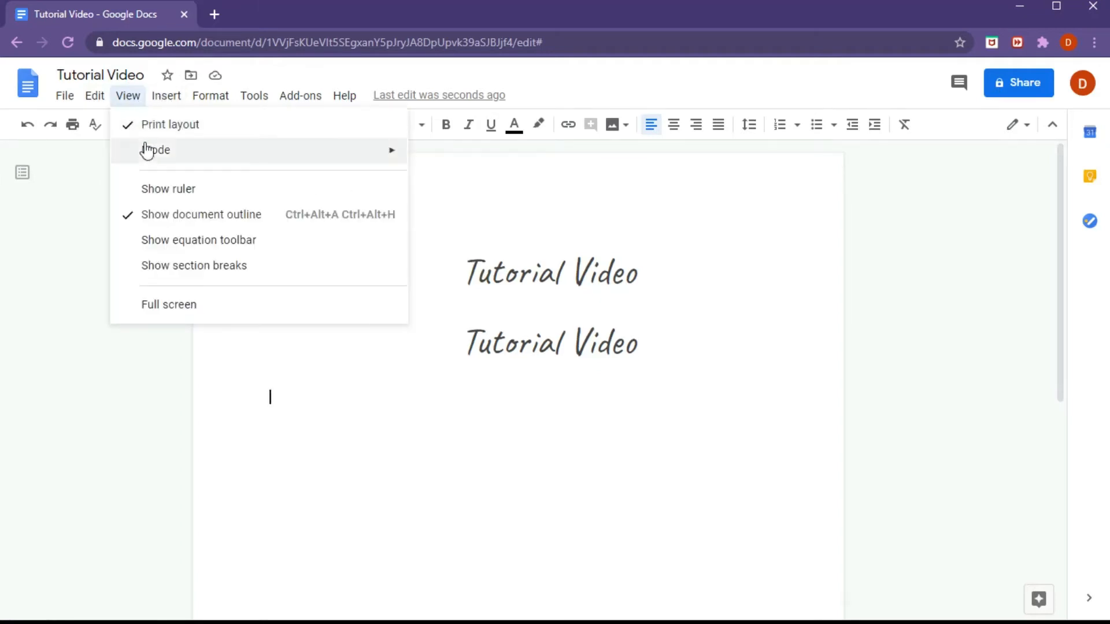
pyautogui.moveTo(149, 162)
pyautogui.click(149, 189)
# Turn the document outline off and on again so its list of headings is expanded beside the page
pyautogui.click(127, 97)
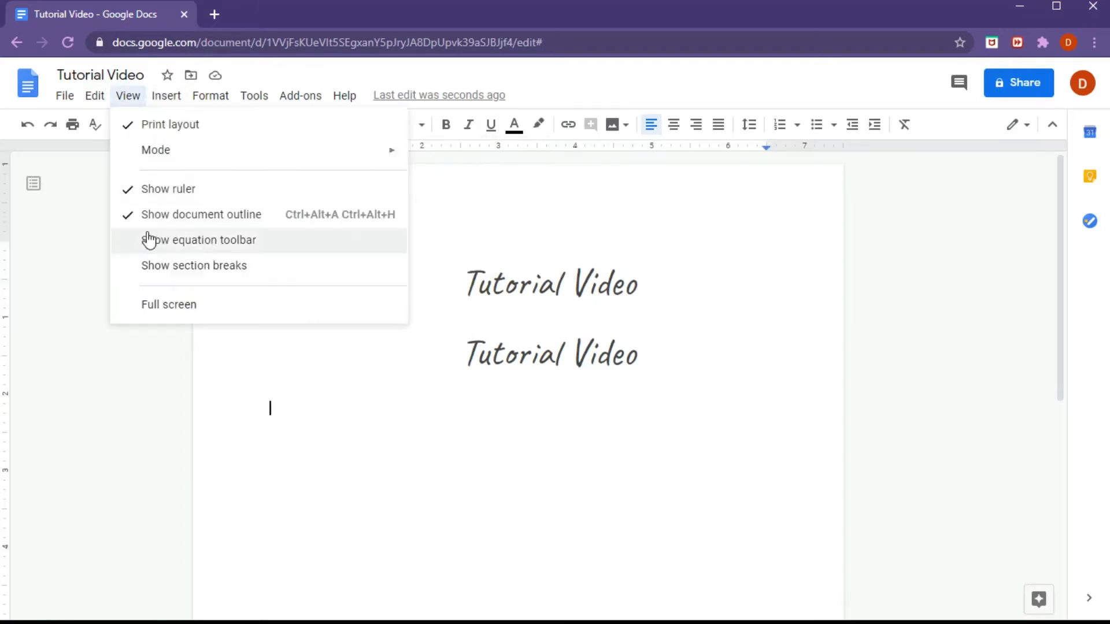
pyautogui.click(200, 217)
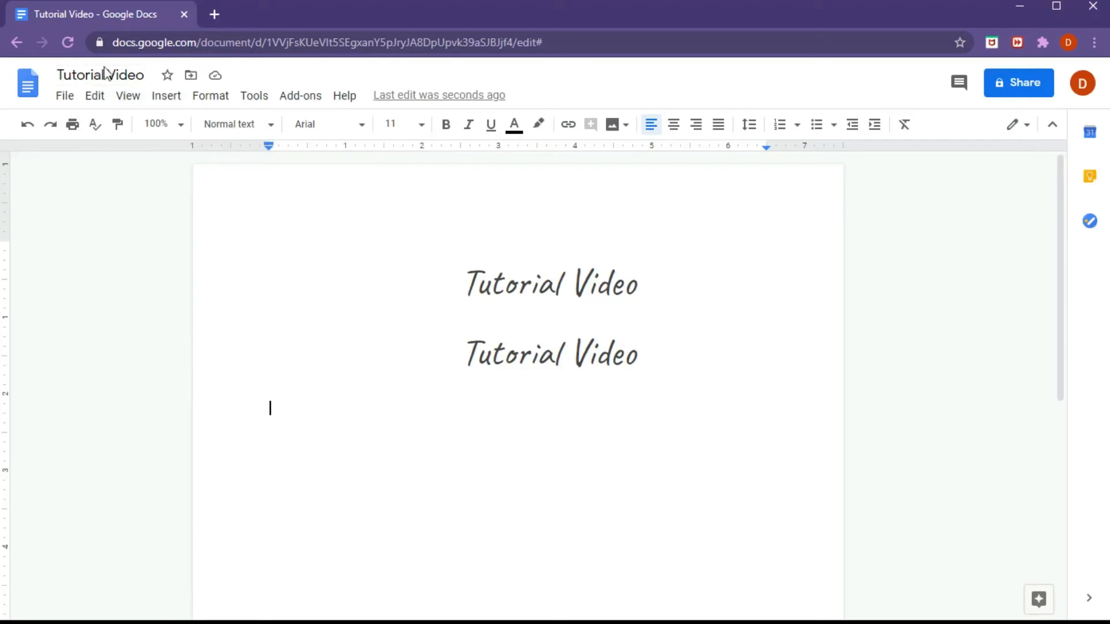
pyautogui.click(128, 96)
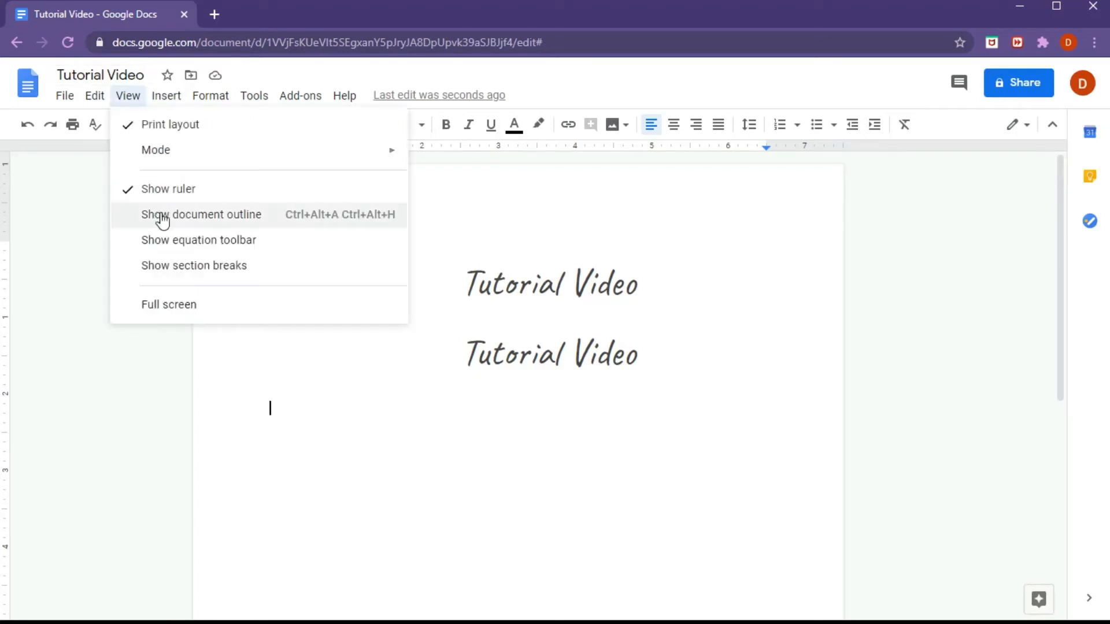
pyautogui.click(161, 215)
# View the document in full screen and return to the normal view with its controls
pyautogui.click(126, 96)
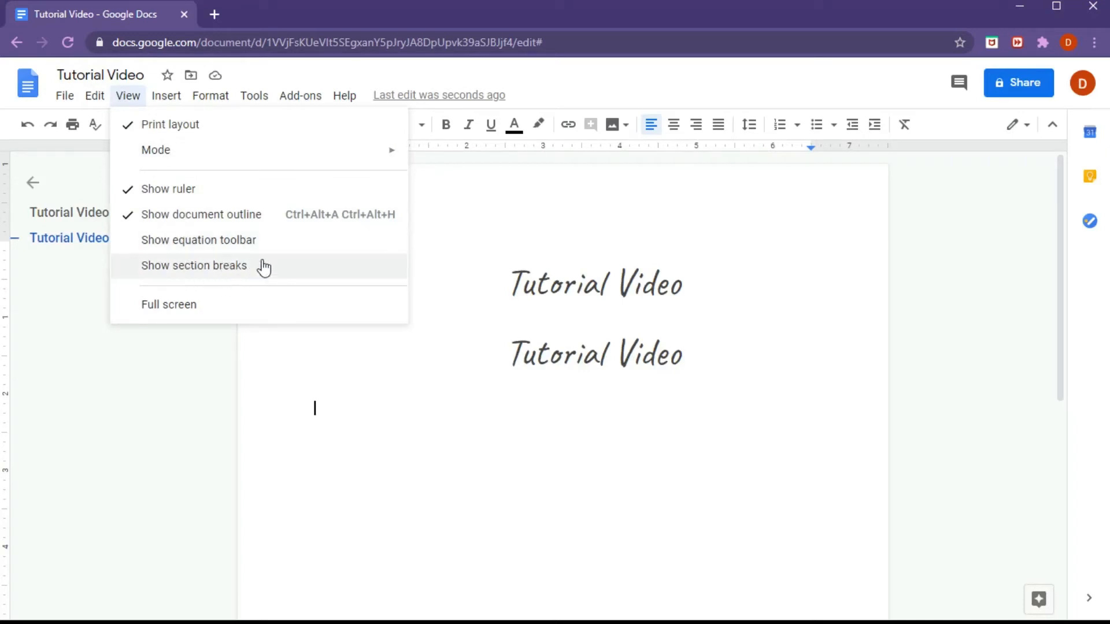
pyautogui.click(186, 305)
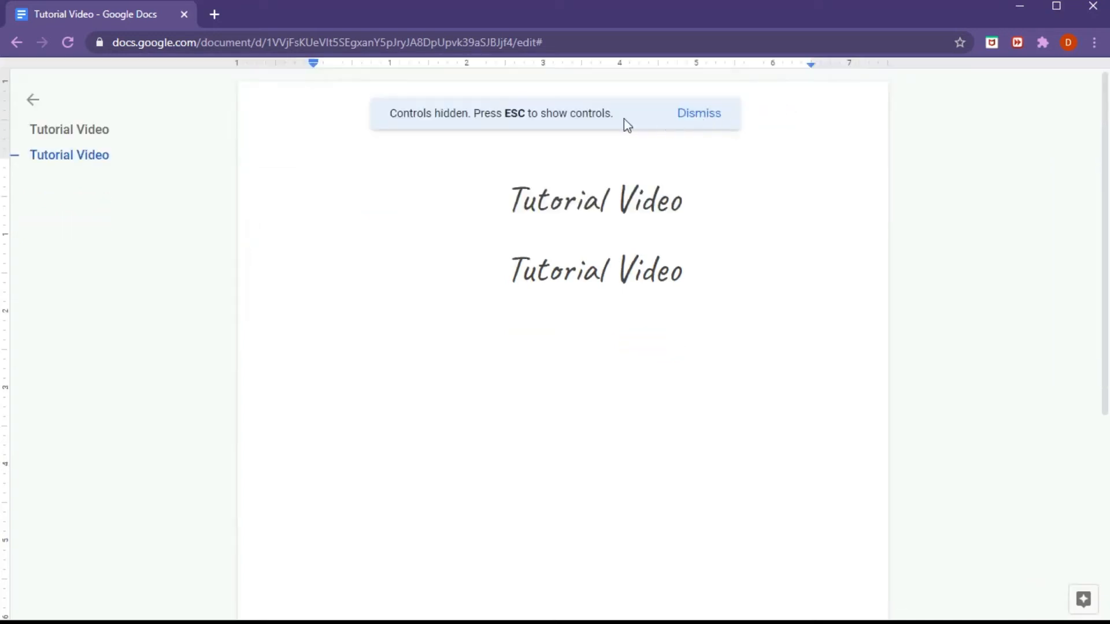
pyautogui.press('Escape')
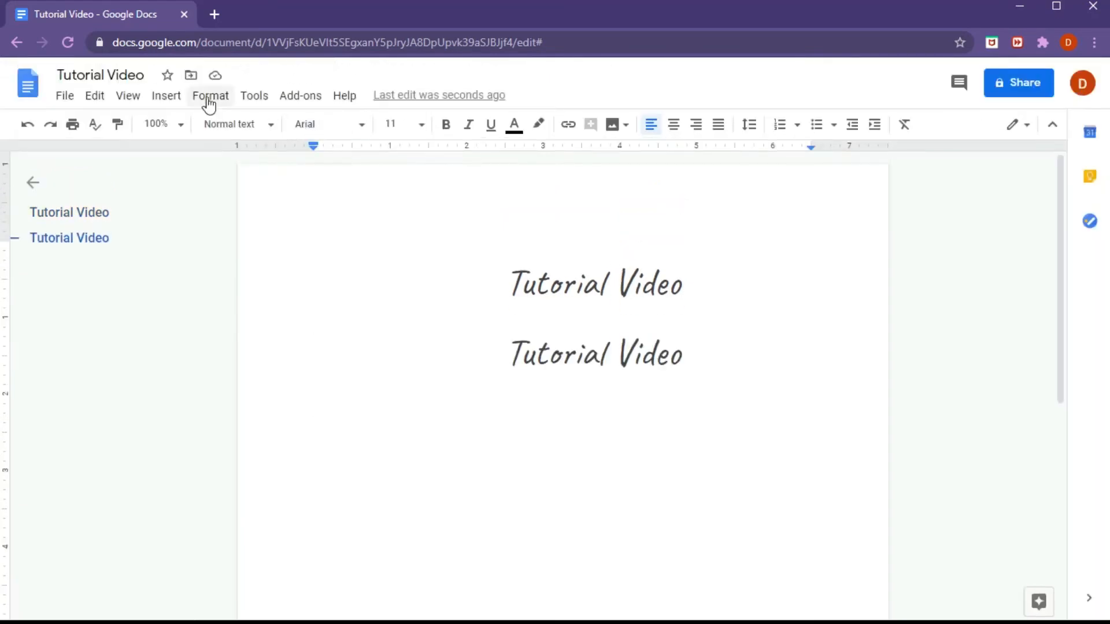
# Look at the options for inserting an image, table, drawing or chart
pyautogui.click(175, 102)
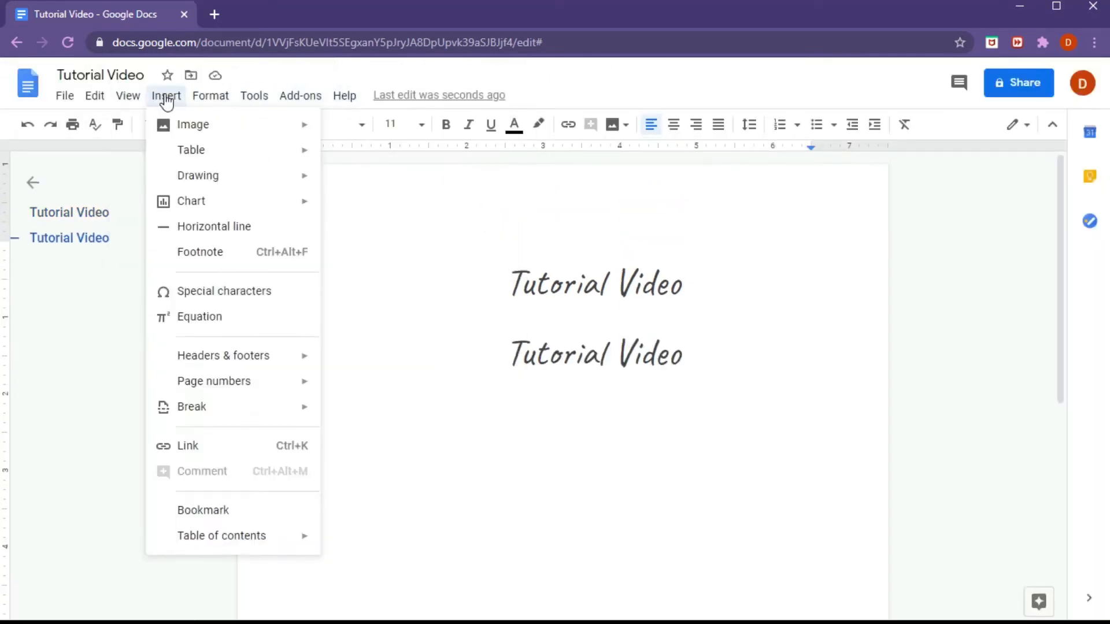
pyautogui.moveTo(180, 132)
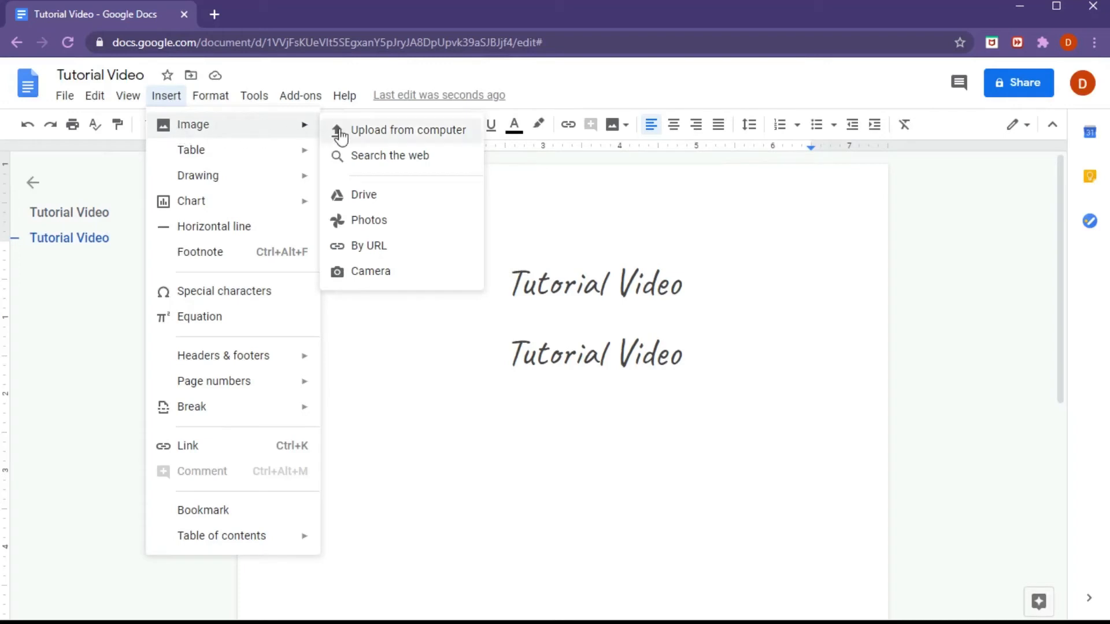
pyautogui.moveTo(247, 156)
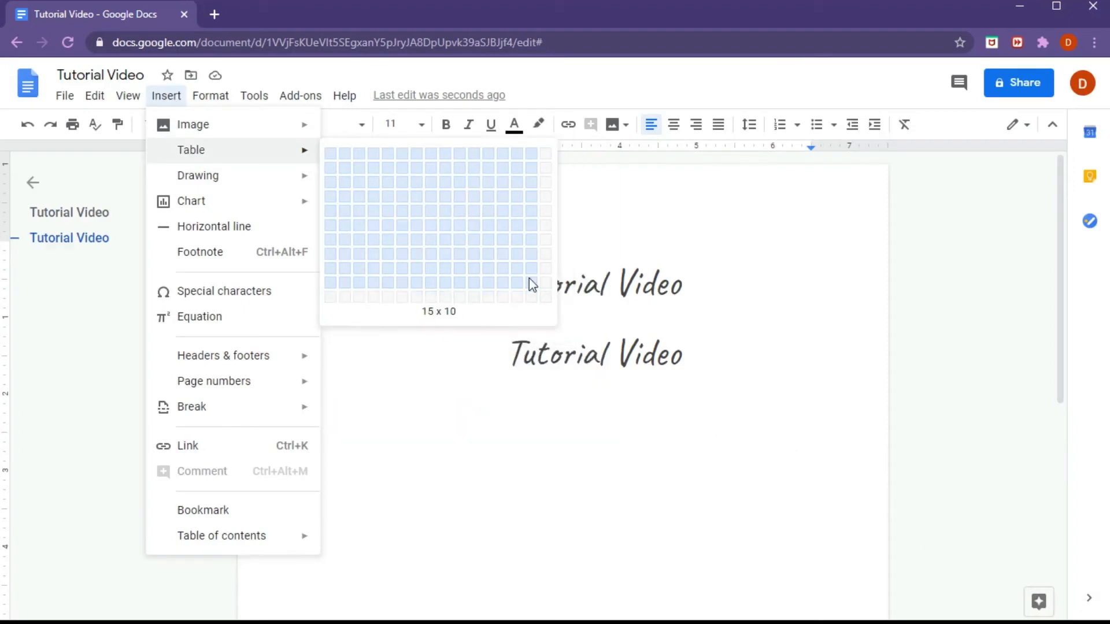
pyautogui.moveTo(223, 180)
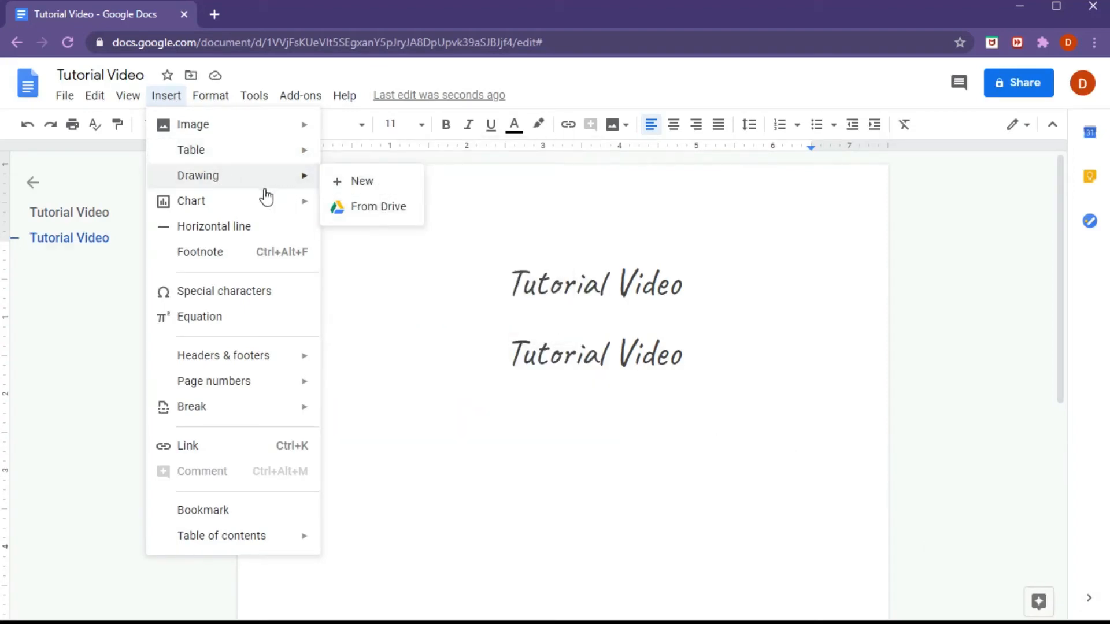
pyautogui.moveTo(250, 211)
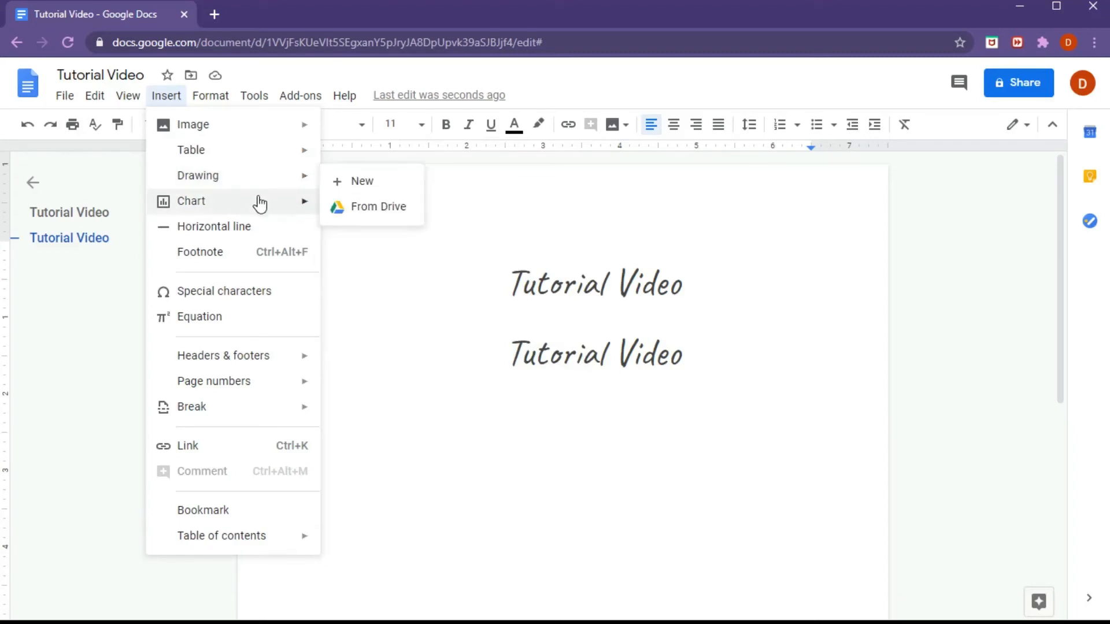
# Insert a horizontal line below the second "Tutorial Video" heading and add a footnote
pyautogui.click(248, 227)
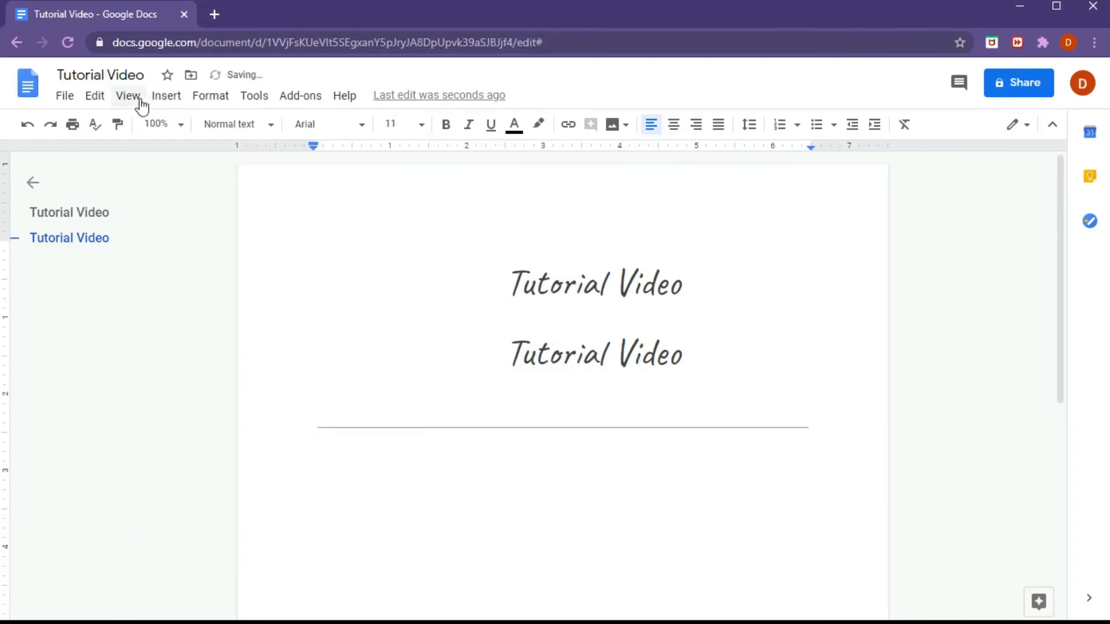
pyautogui.click(173, 98)
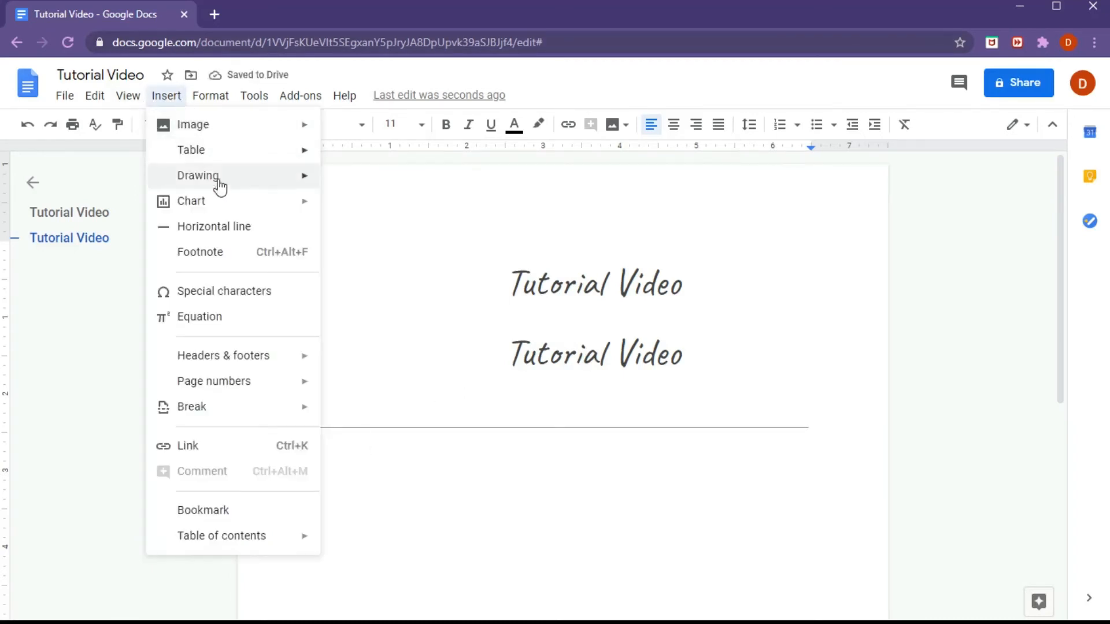
pyautogui.click(234, 251)
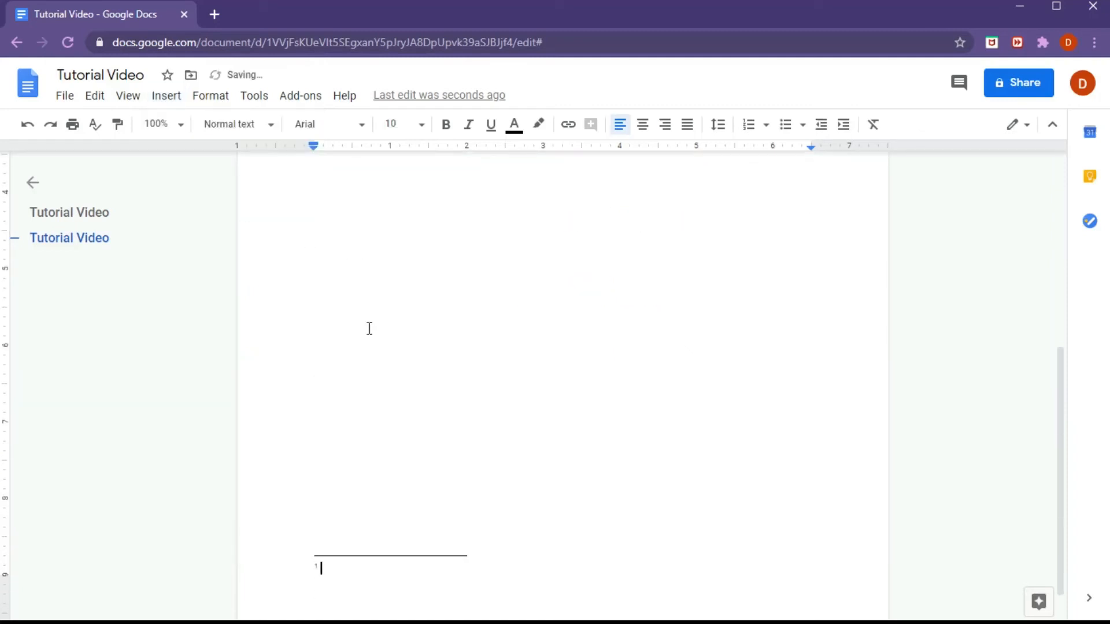
# Return the cursor to the document body and look at the options for inserting headers and footers, page numbers, breaks and a table of contents
pyautogui.click(166, 96)
pyautogui.moveTo(210, 96)
pyautogui.moveTo(164, 99)
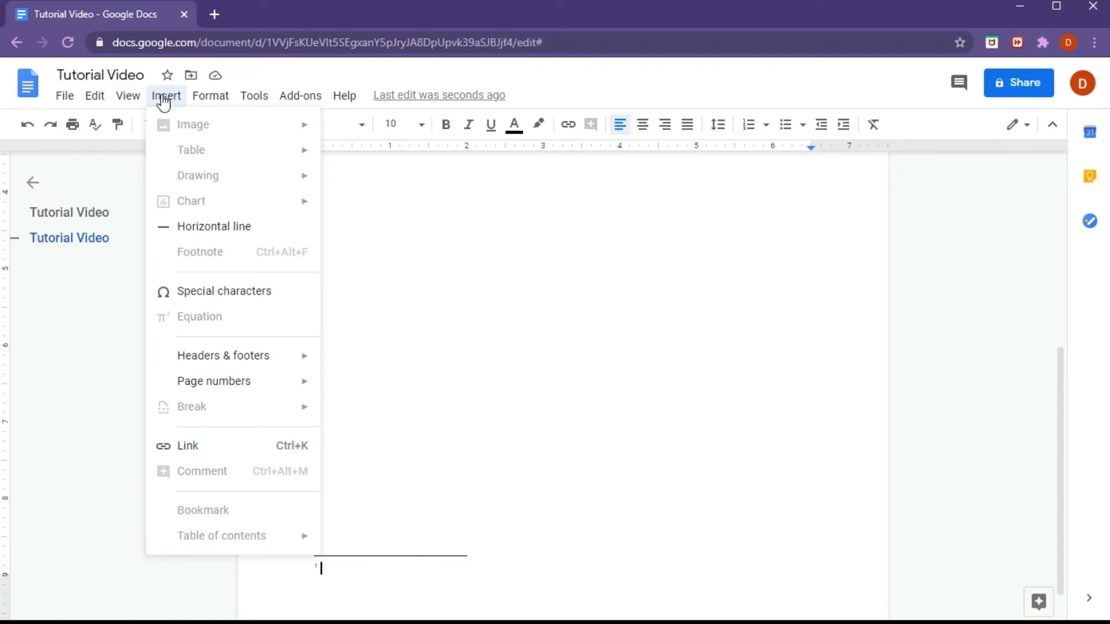
pyautogui.click(411, 389)
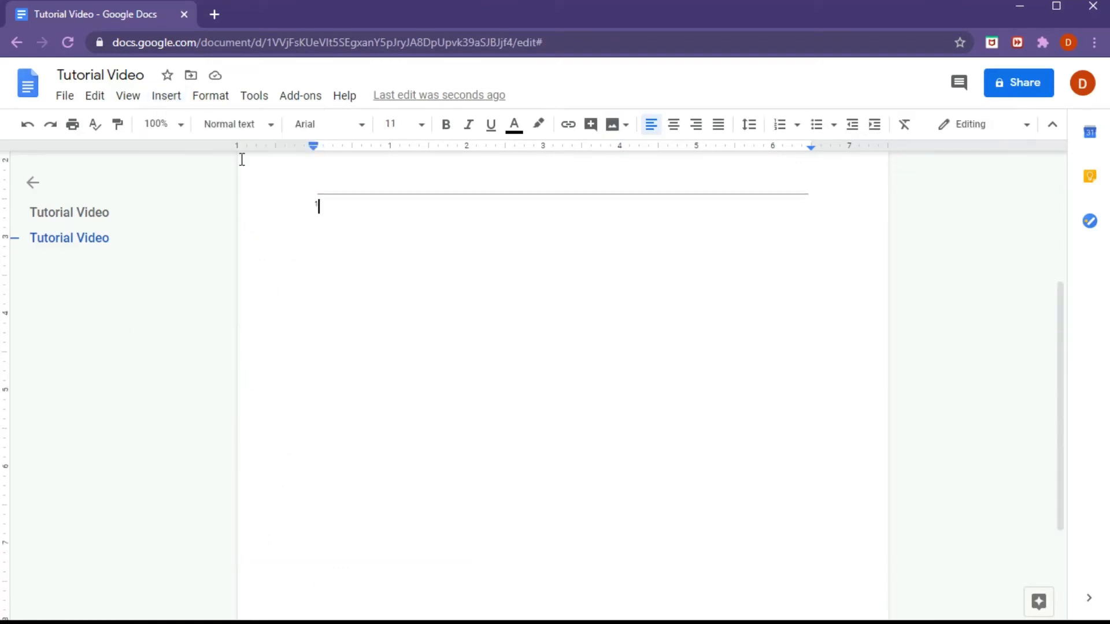
pyautogui.click(167, 98)
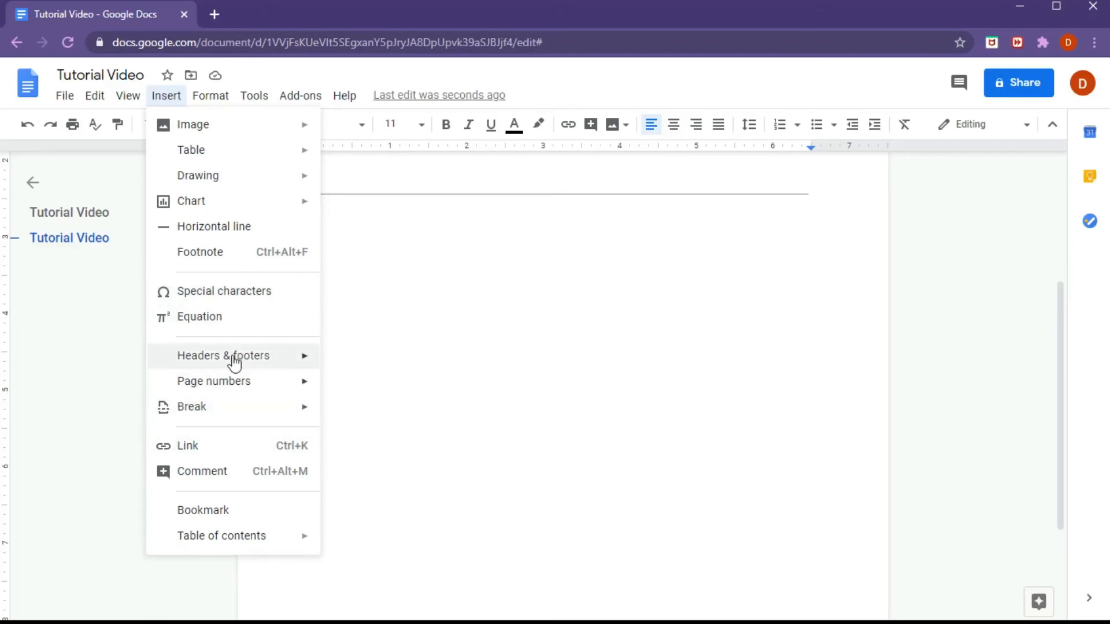
pyautogui.moveTo(274, 353)
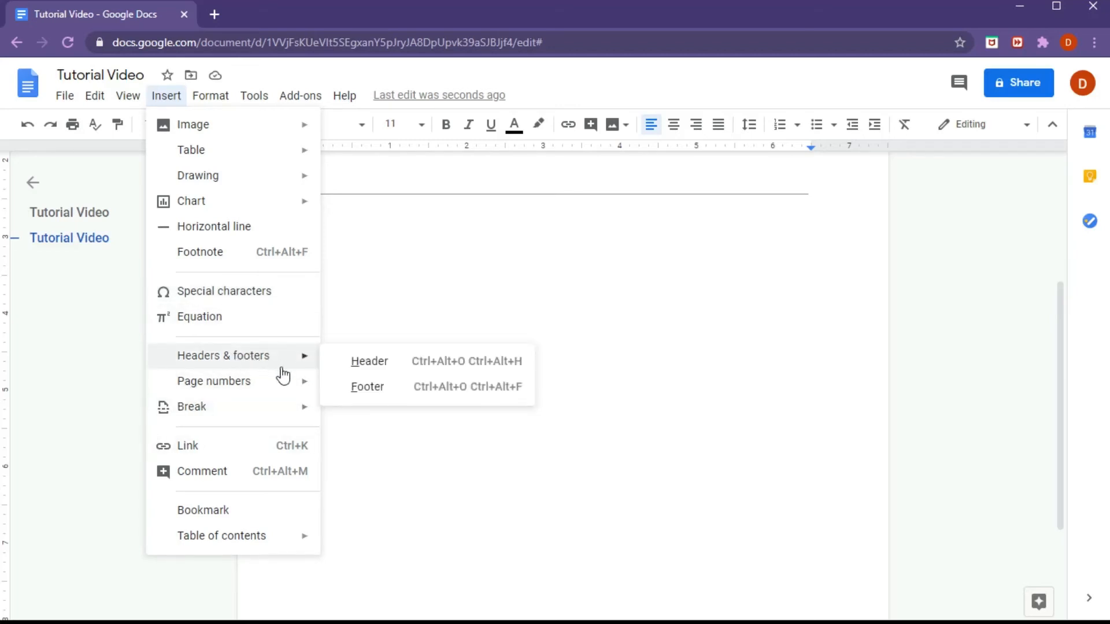
pyautogui.moveTo(261, 386)
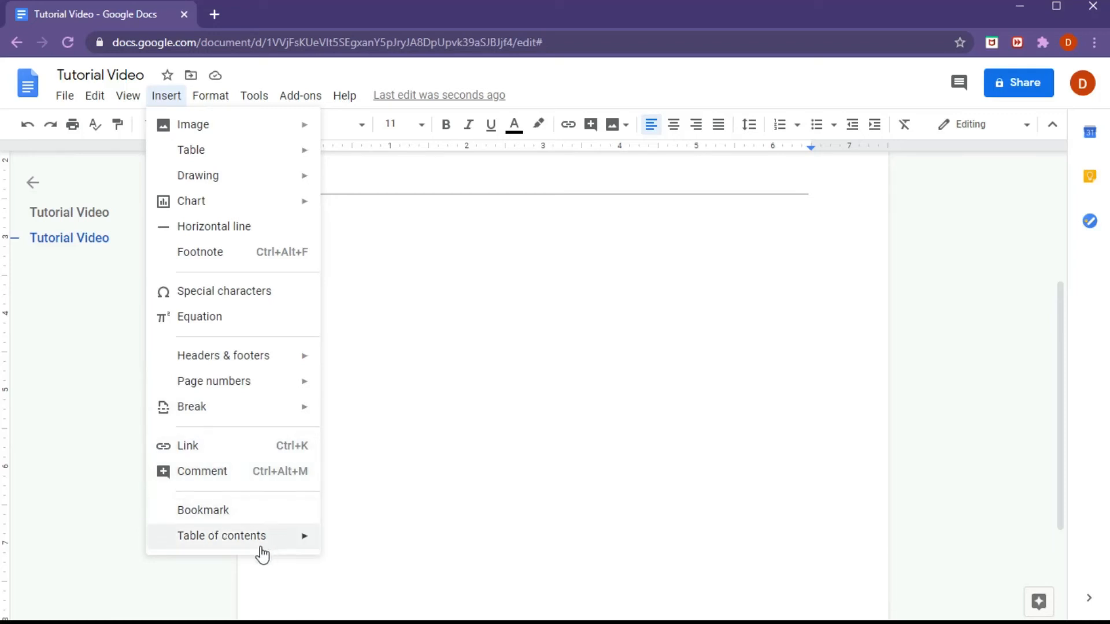
# Look at the formatting options for text, paragraph styles, and alignment and indentation
pyautogui.moveTo(208, 92)
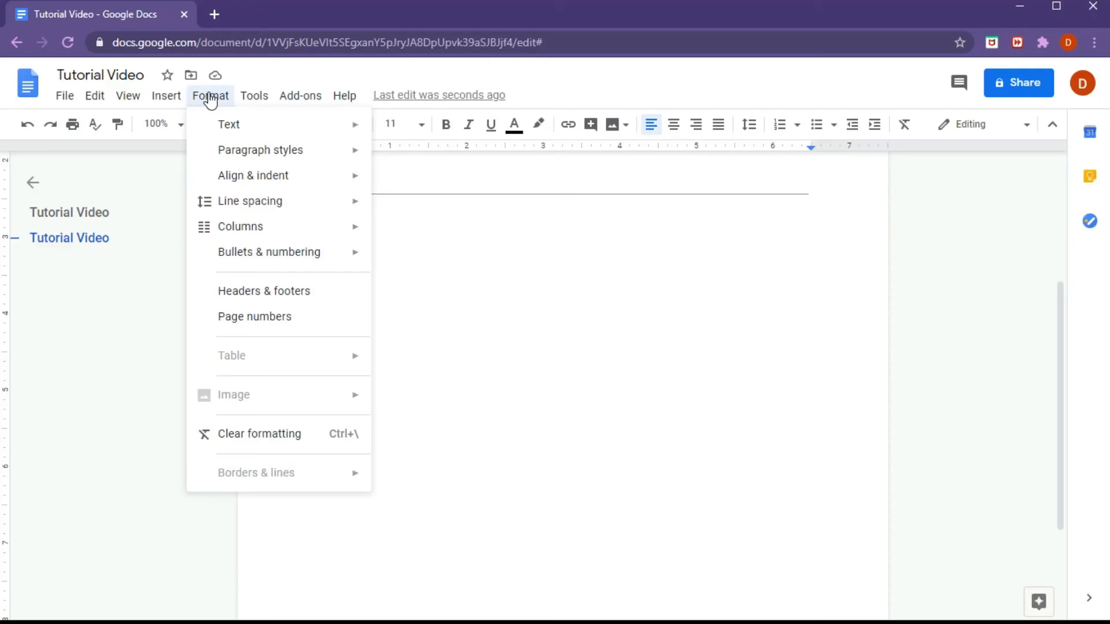
pyautogui.moveTo(216, 95)
pyautogui.moveTo(243, 128)
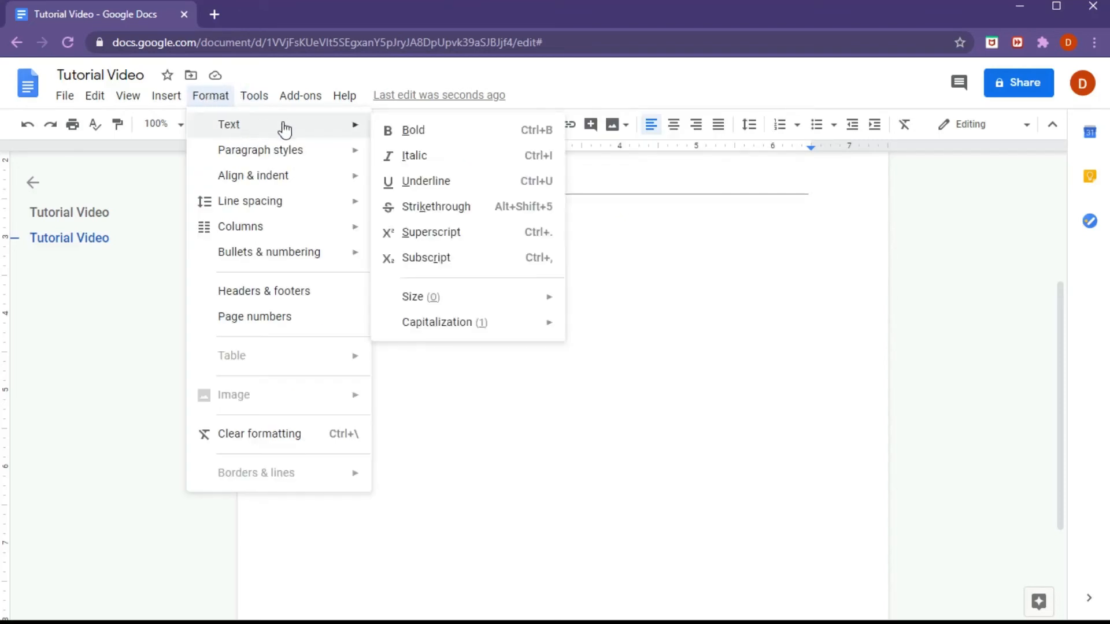
pyautogui.moveTo(298, 163)
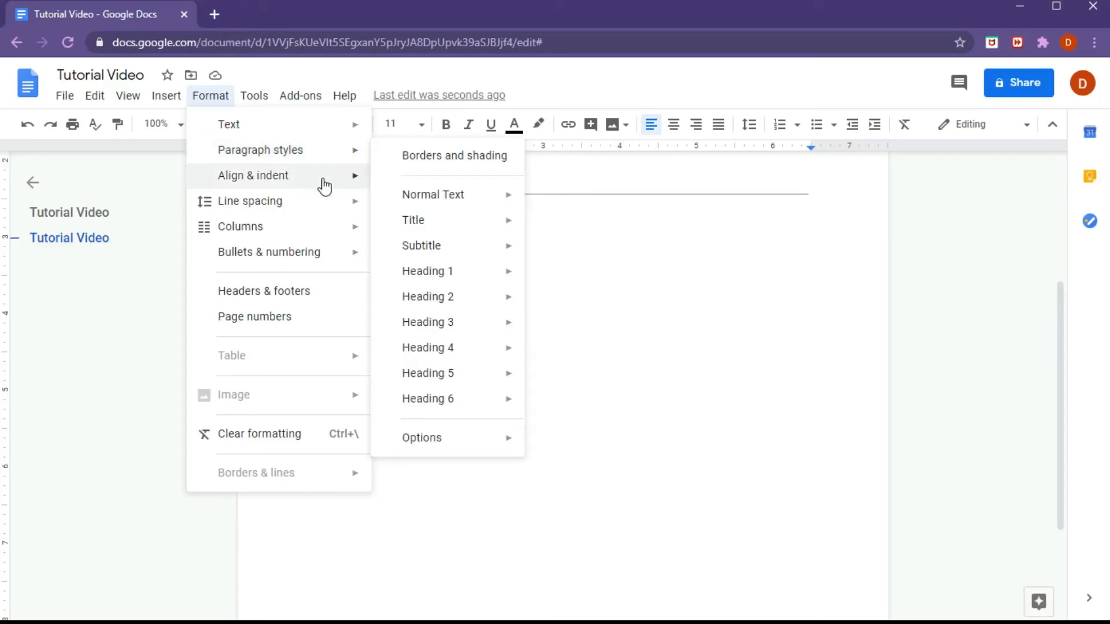
pyautogui.moveTo(325, 189)
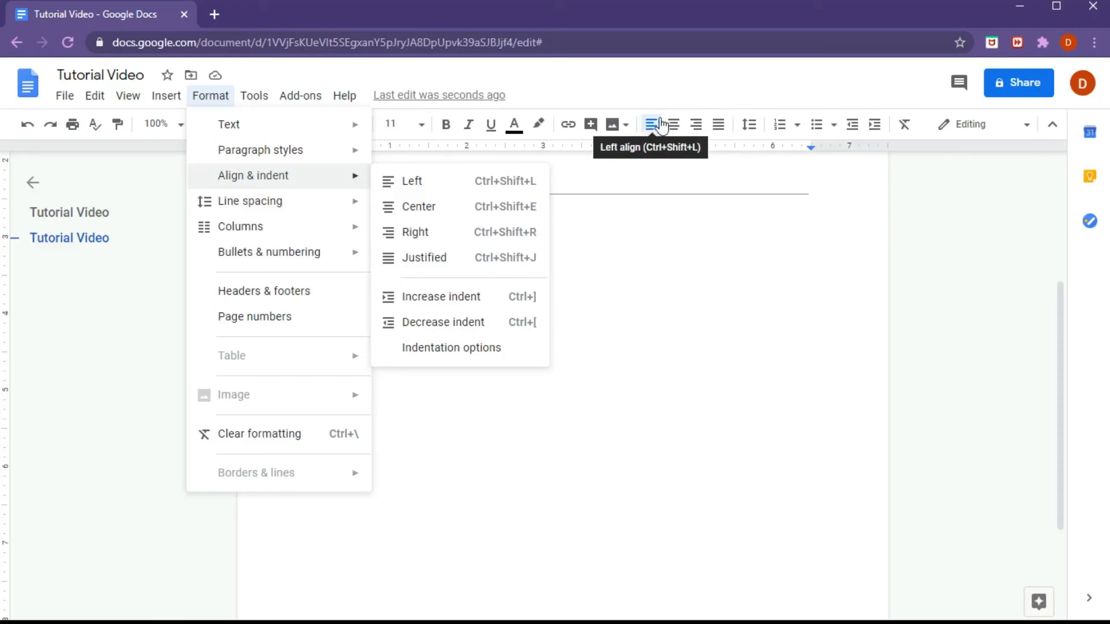
# Set the document to a single-column layout and check the page
pyautogui.moveTo(191, 207)
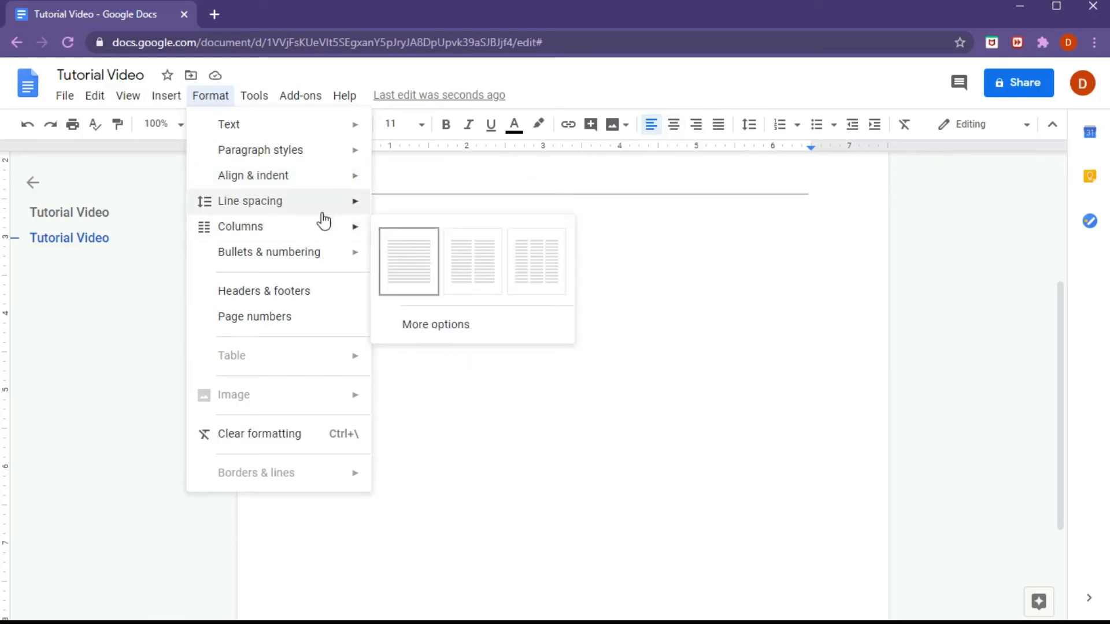
pyautogui.click(406, 261)
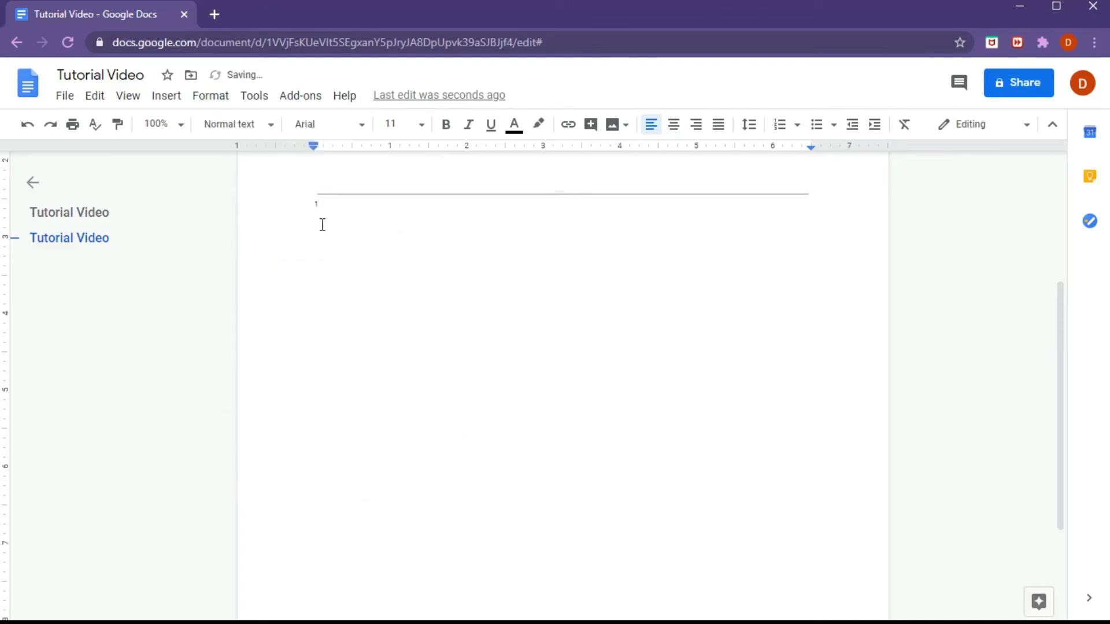
pyautogui.scroll(3, 382, 280)
pyautogui.scroll(-4, 401, 288)
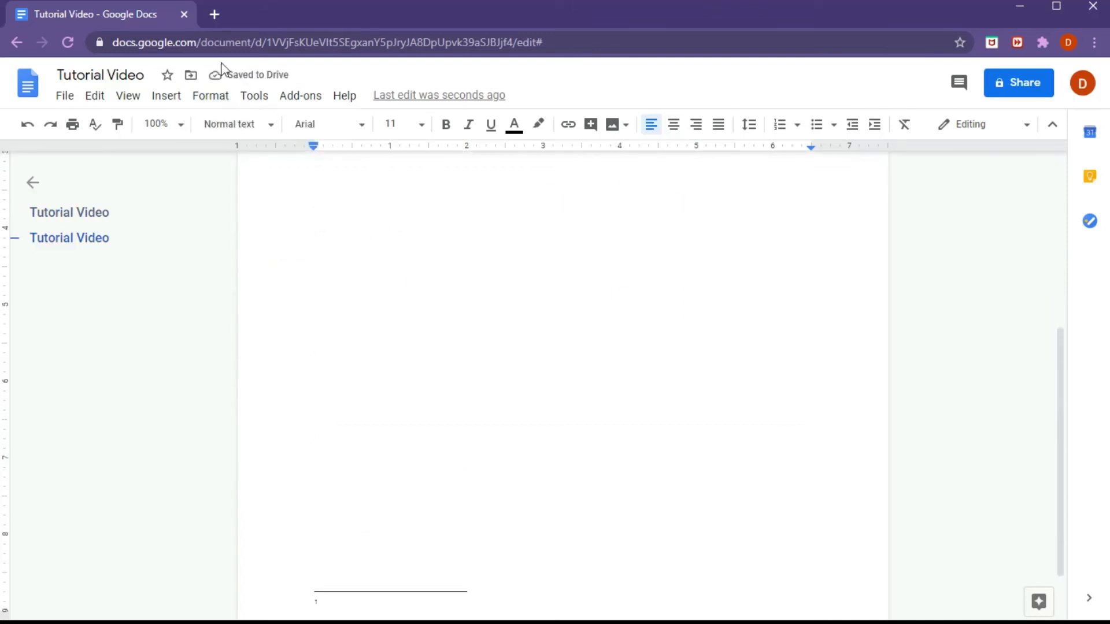
# Look over the remaining formatting options, the add-ons options and the document tools
pyautogui.click(178, 99)
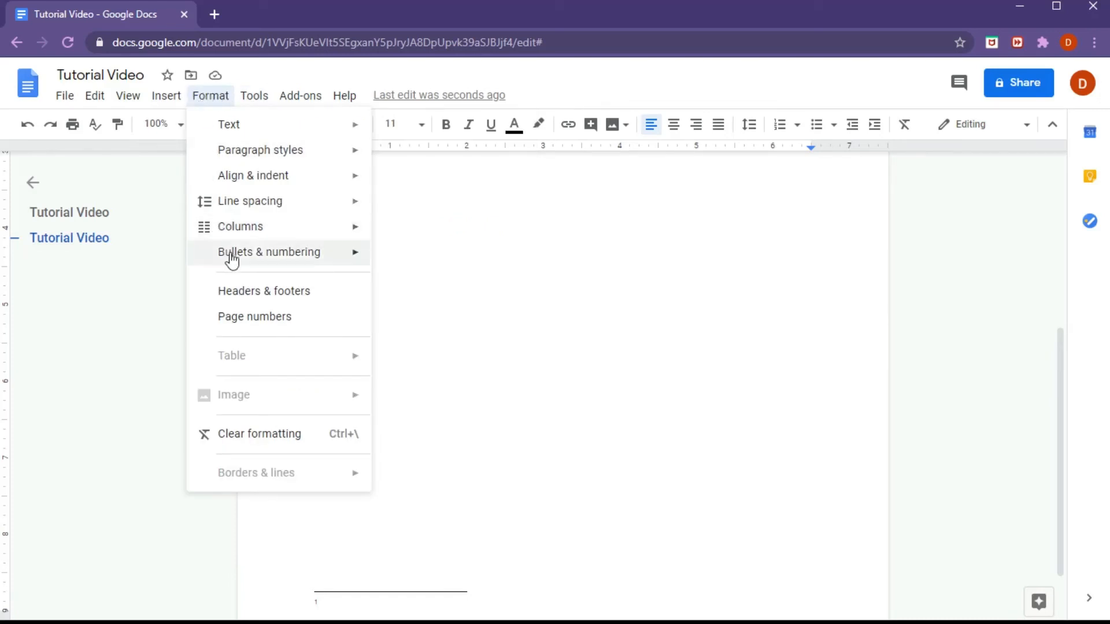
pyautogui.moveTo(249, 230)
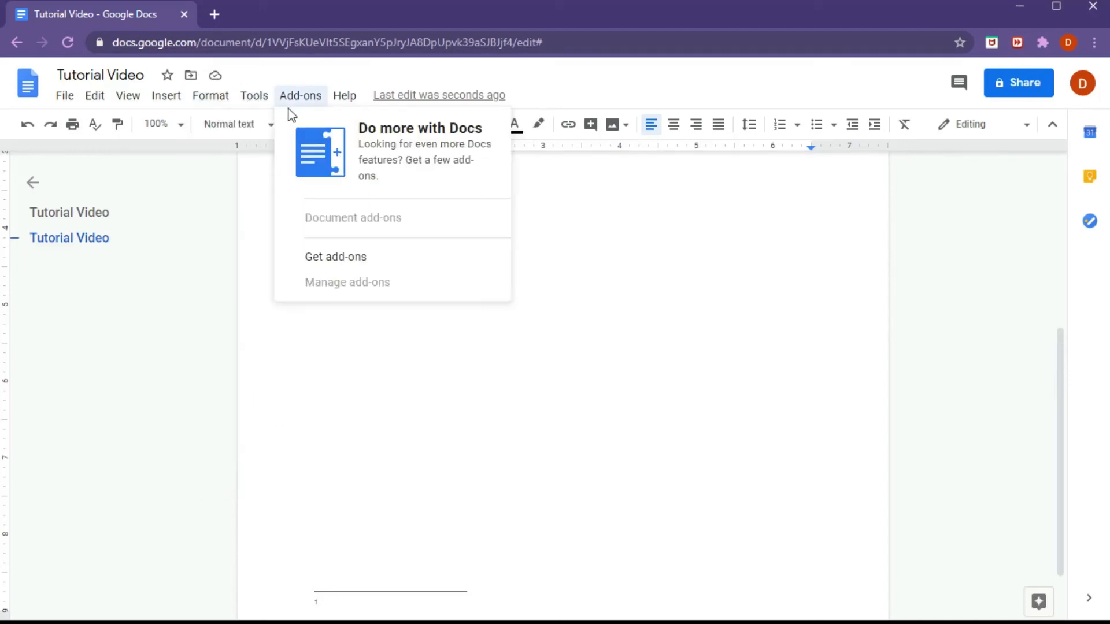
pyautogui.moveTo(461, 124)
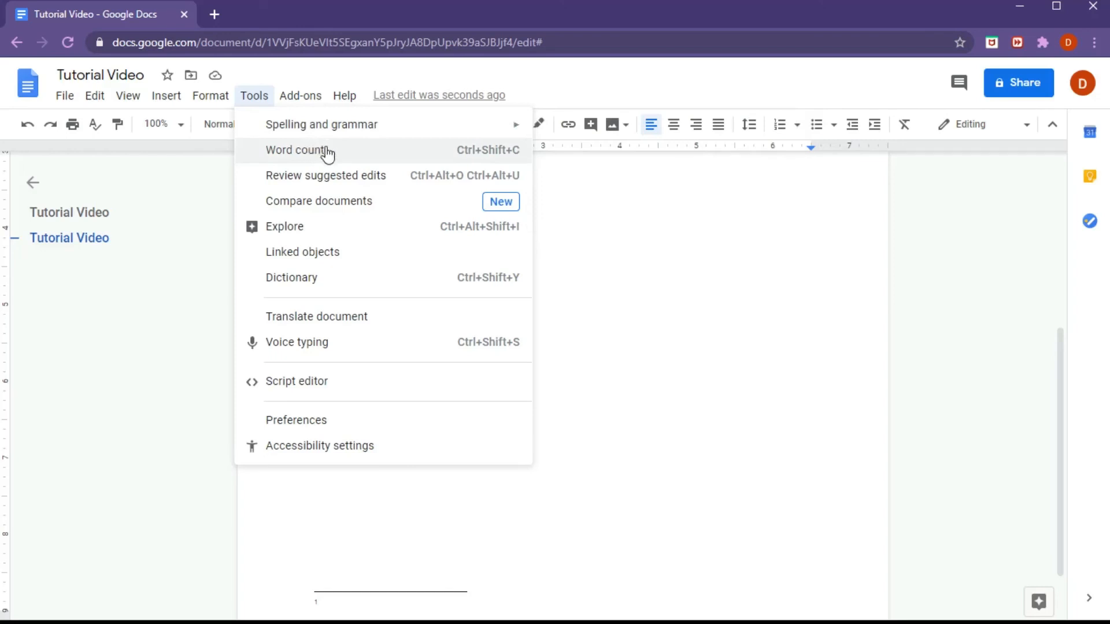
# Check the document's word count and close it without turning on the count display while typing
pyautogui.click(989, 478)
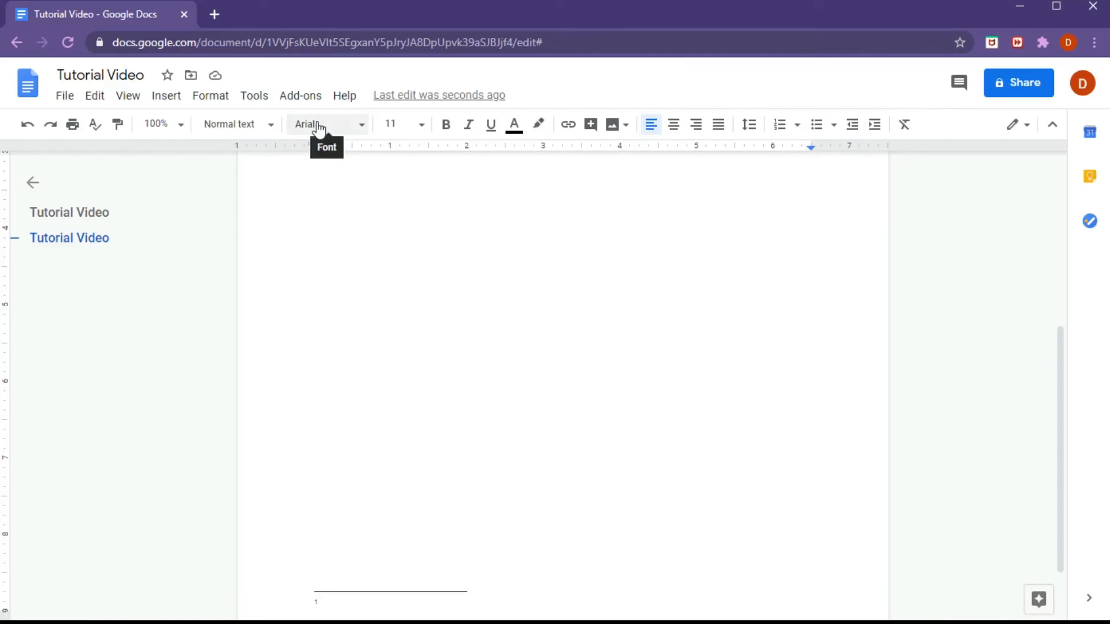
pyautogui.hotkey('ctrl', 'shift', 'c')
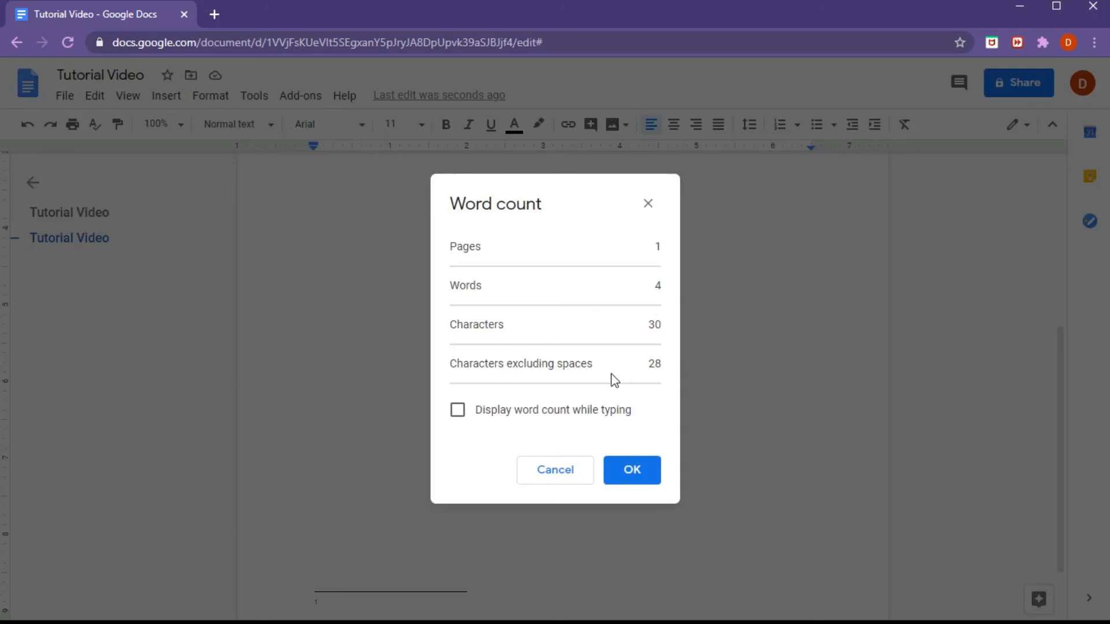
pyautogui.click(554, 470)
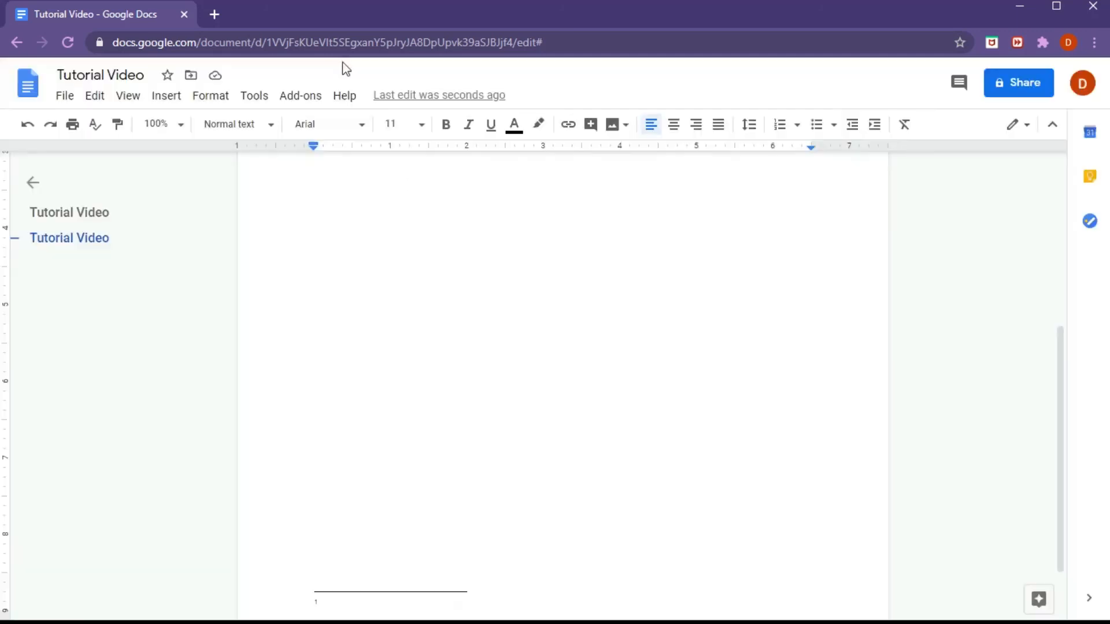
# Look through the document tools and the help options, and return to the headings at the document's start
pyautogui.click(254, 97)
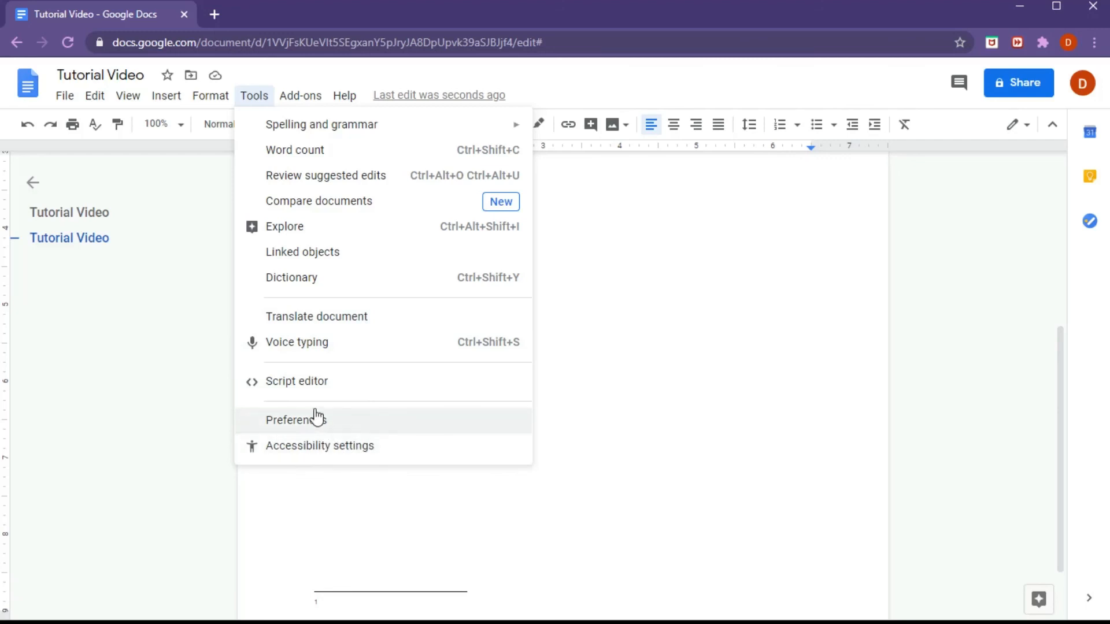
pyautogui.moveTo(317, 101)
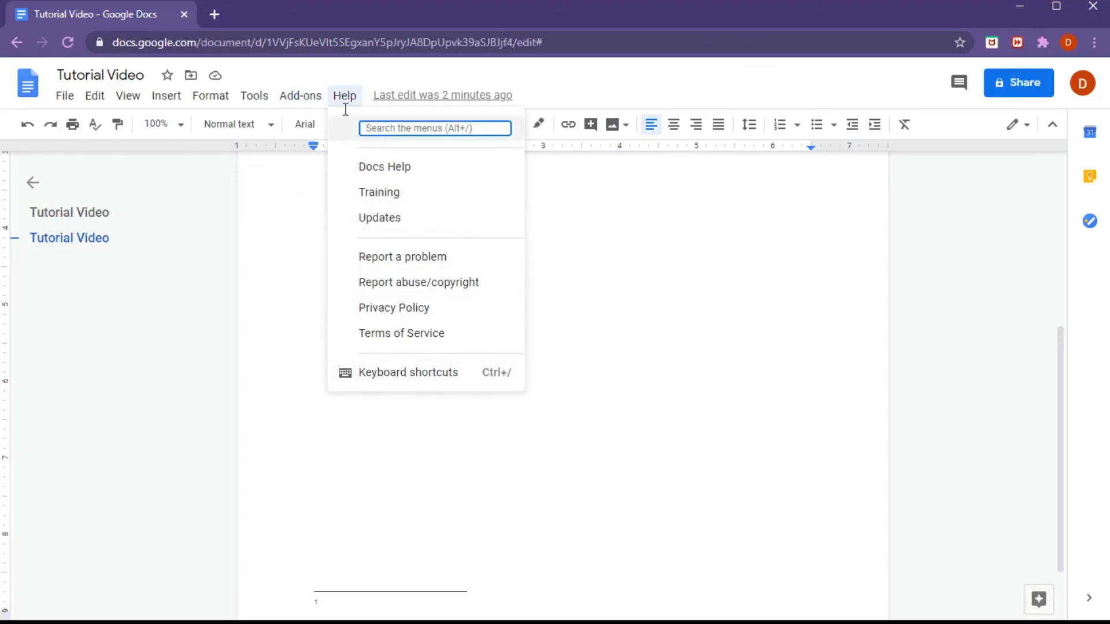
pyautogui.click(193, 310)
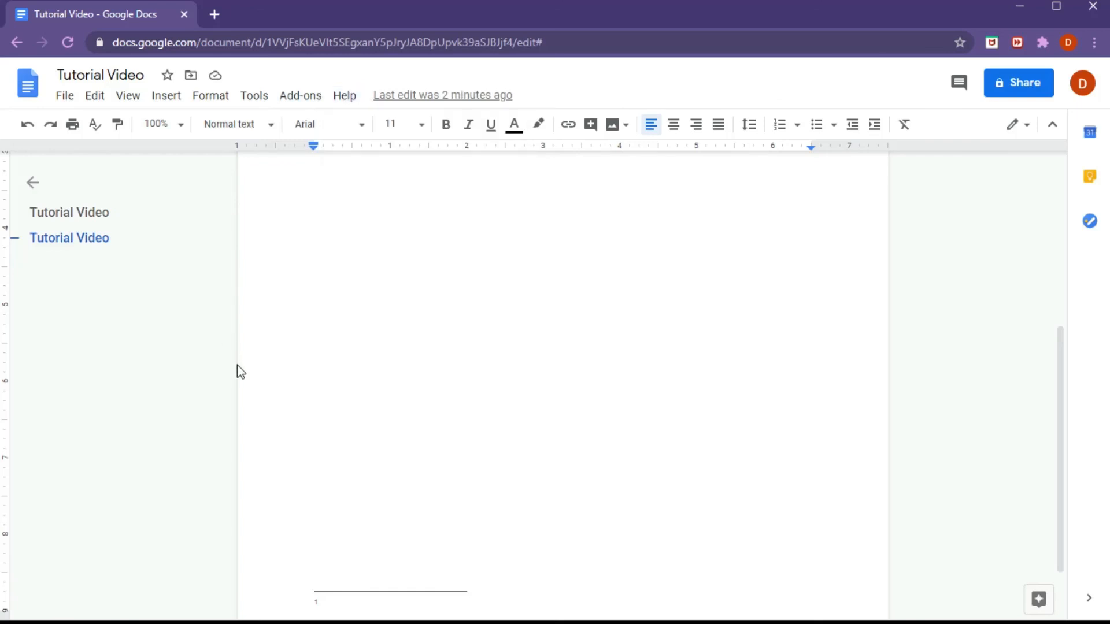
pyautogui.scroll(4, 462, 422)
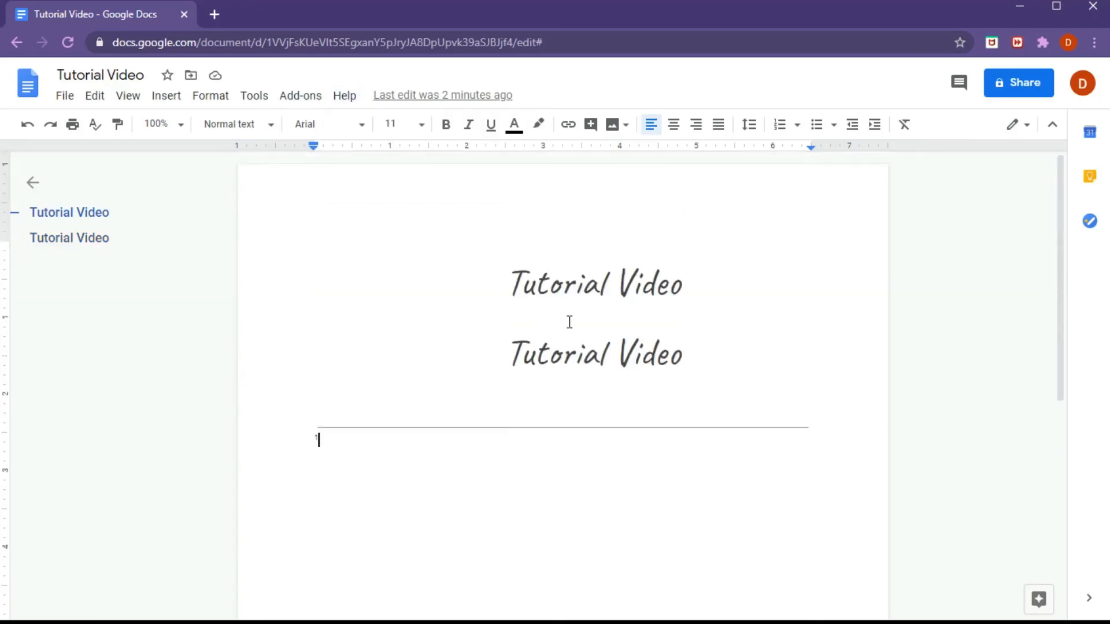